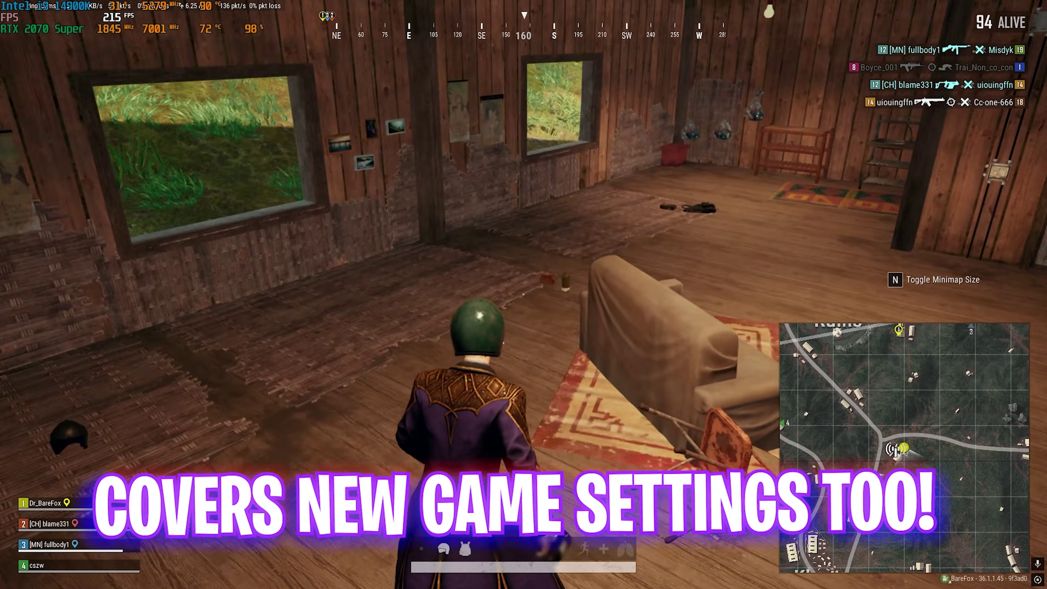
key("w")
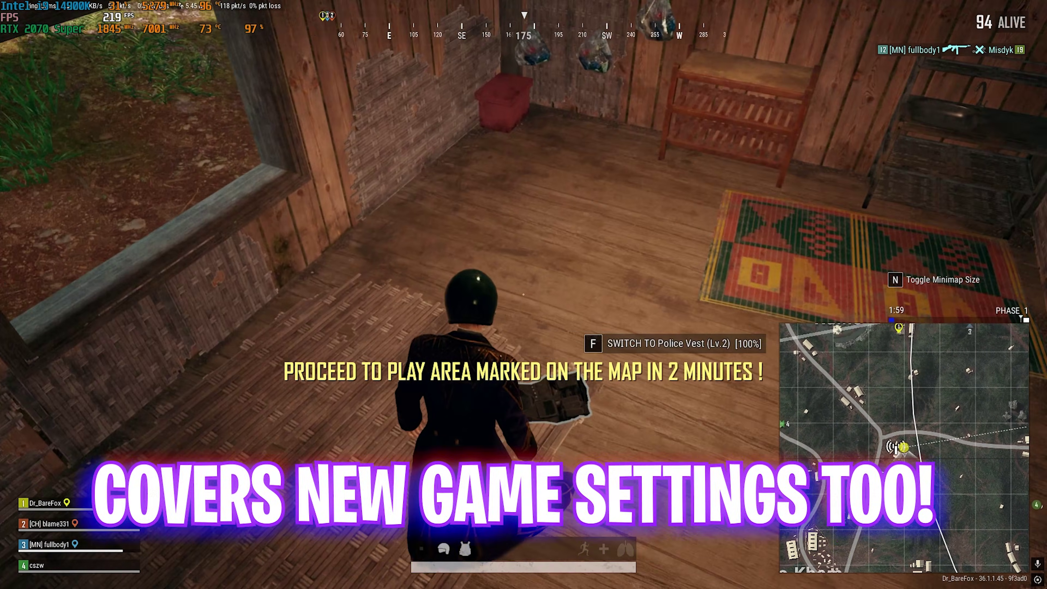
key("w")
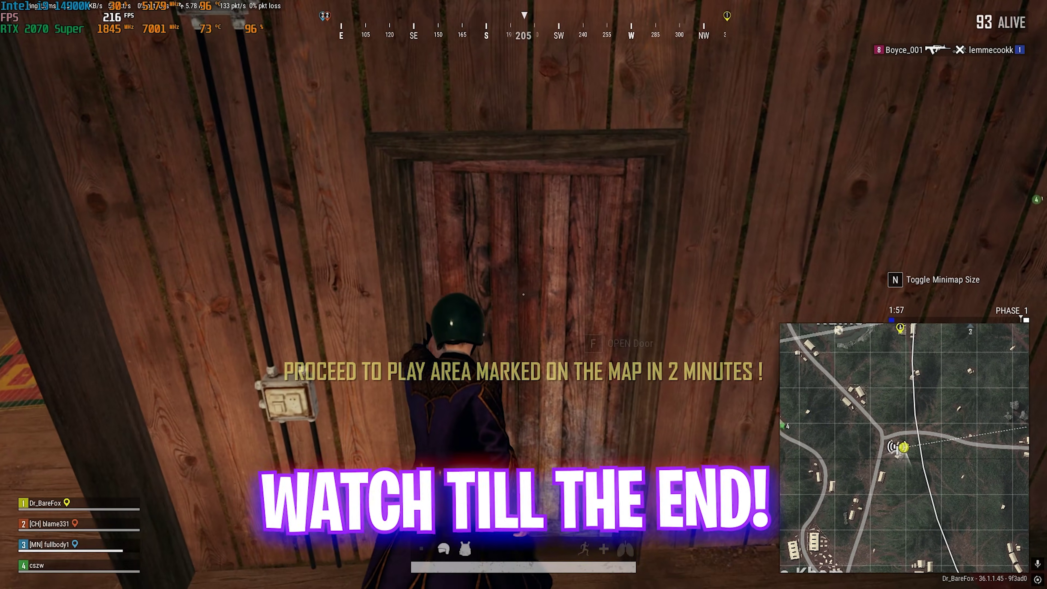
key("w")
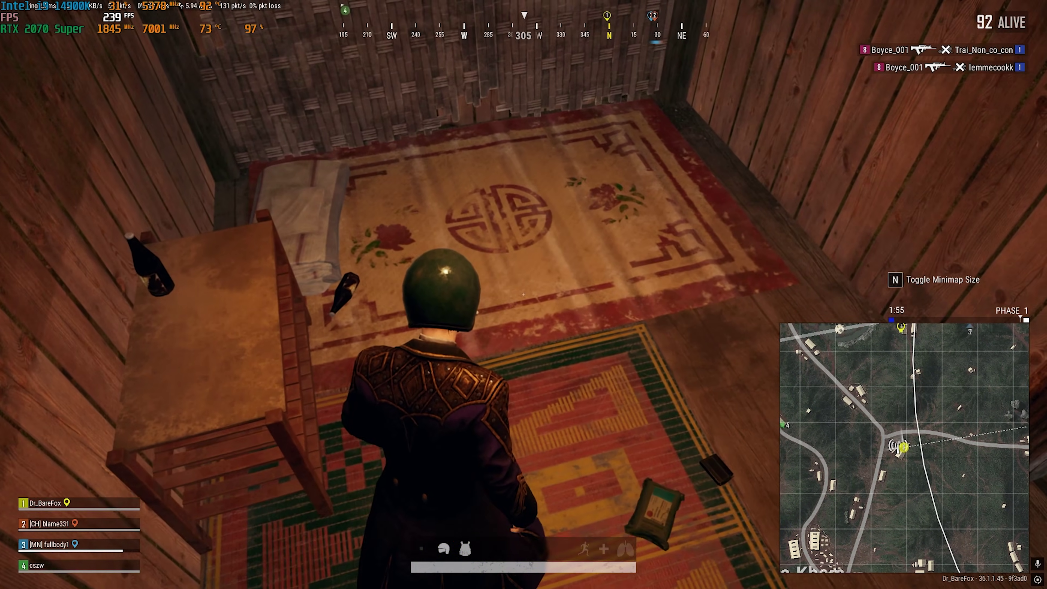
key("w")
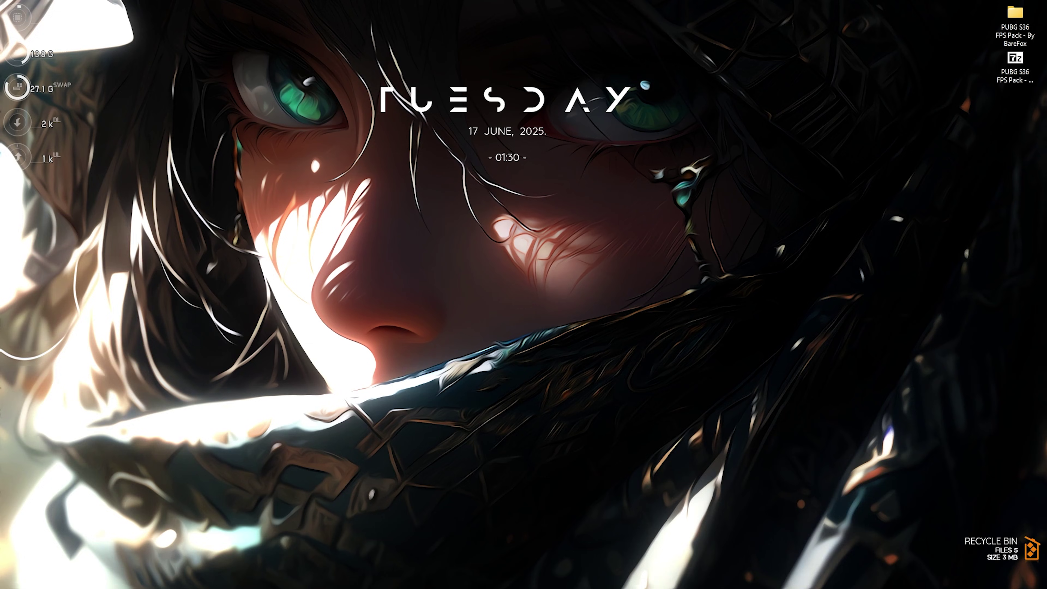
Open Windows Settings and go to the Colors page under Personalization to check the transparency effects option.
key("super")
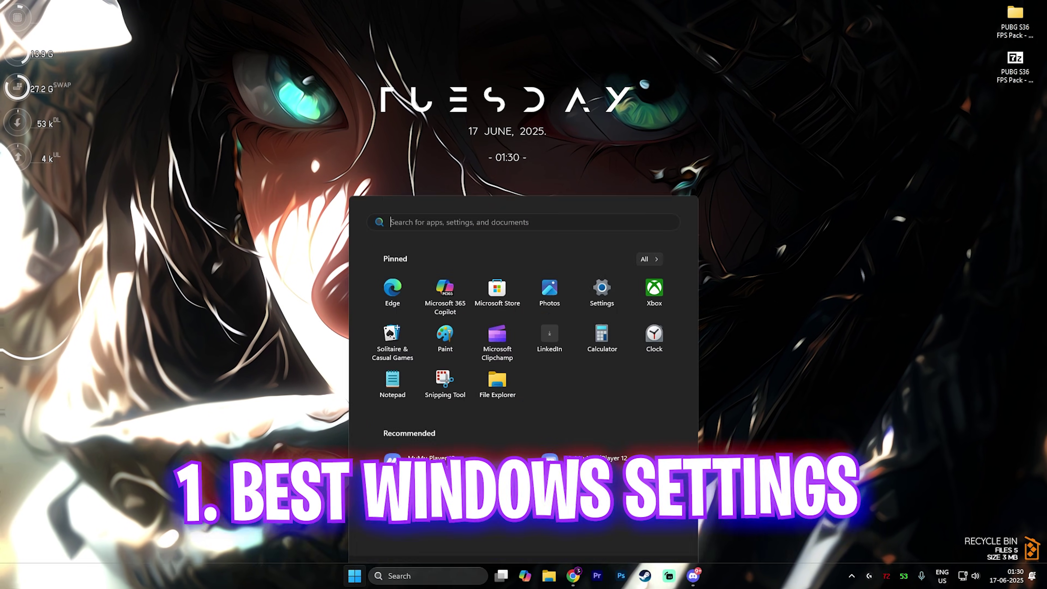
type("settings")
key("Return")
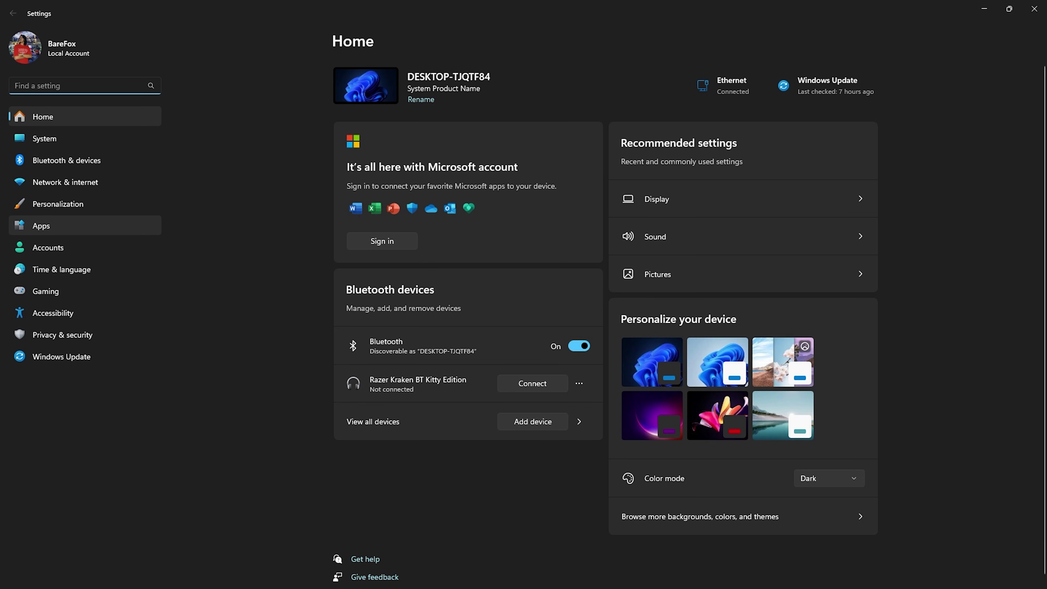
left_click(62, 204)
left_click(432, 254)
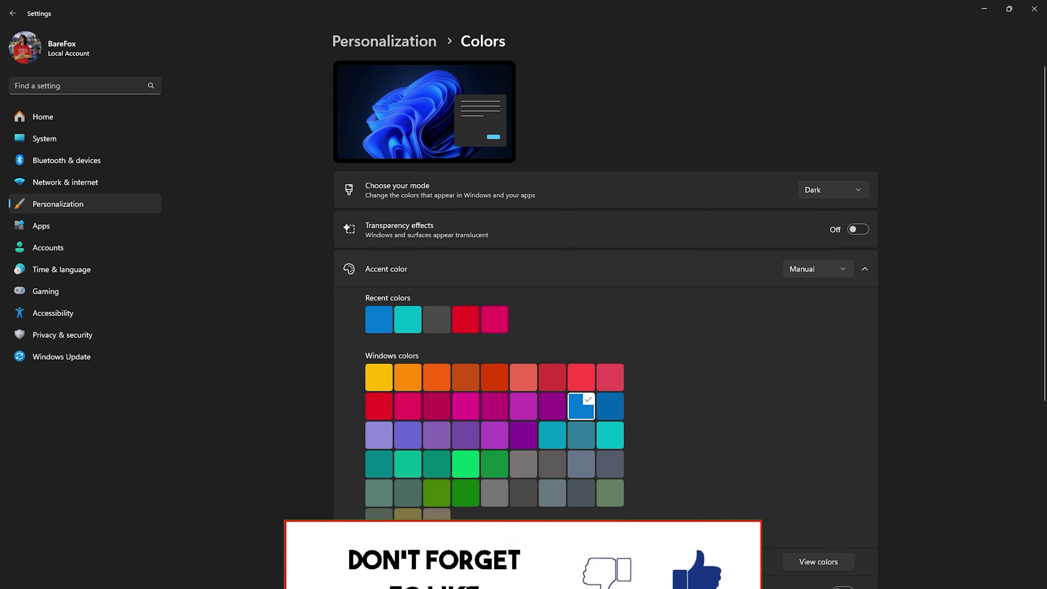
Check the Game Bar page and the Game Mode page in the Gaming settings.
left_click(46, 292)
left_click(605, 86)
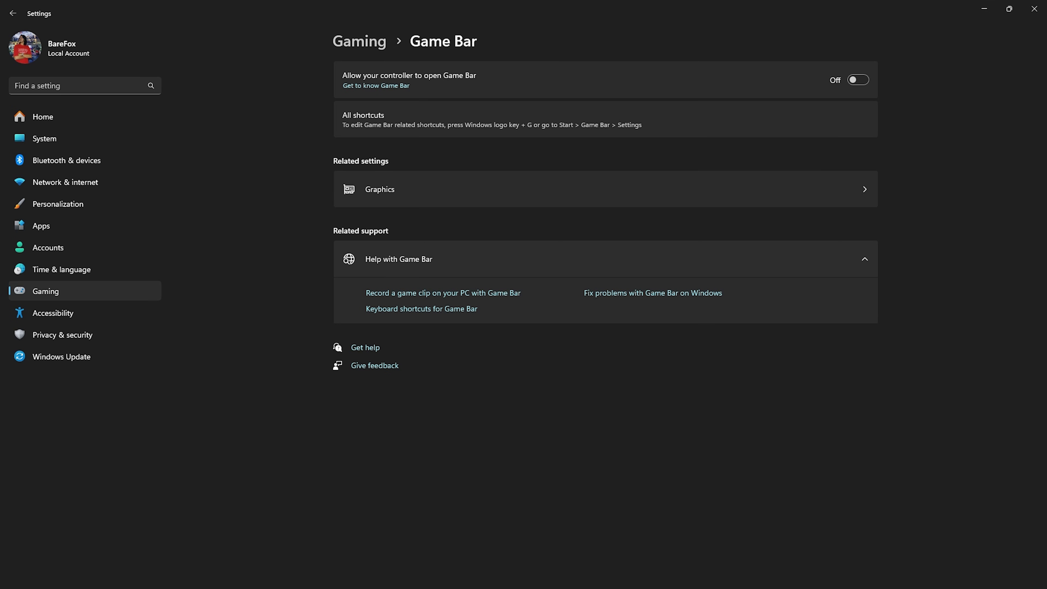
left_click(359, 42)
left_click(399, 161)
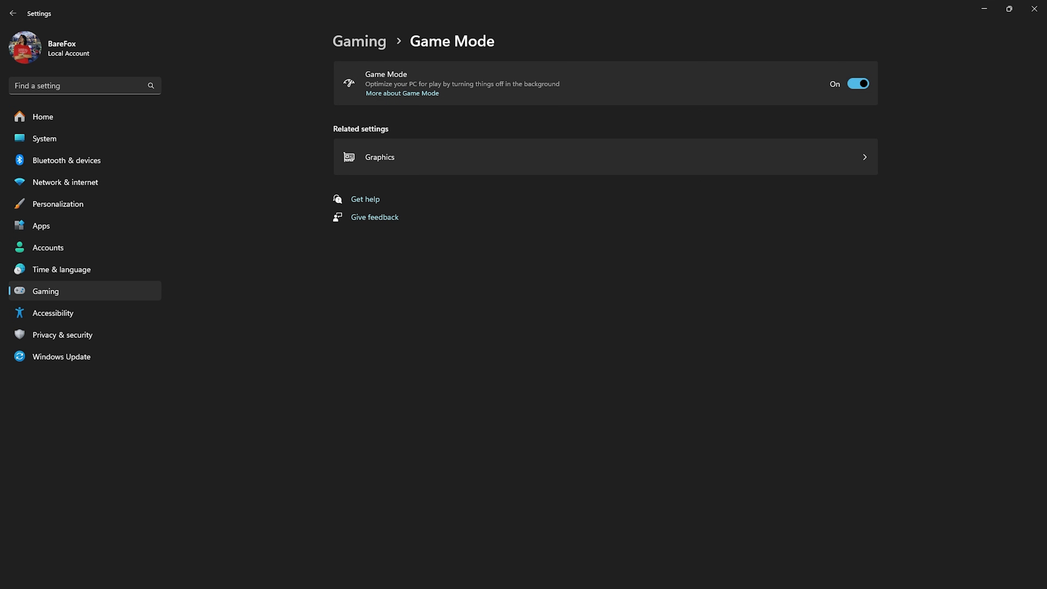
Open the related Graphics settings and expand the advanced graphics settings.
left_click(605, 157)
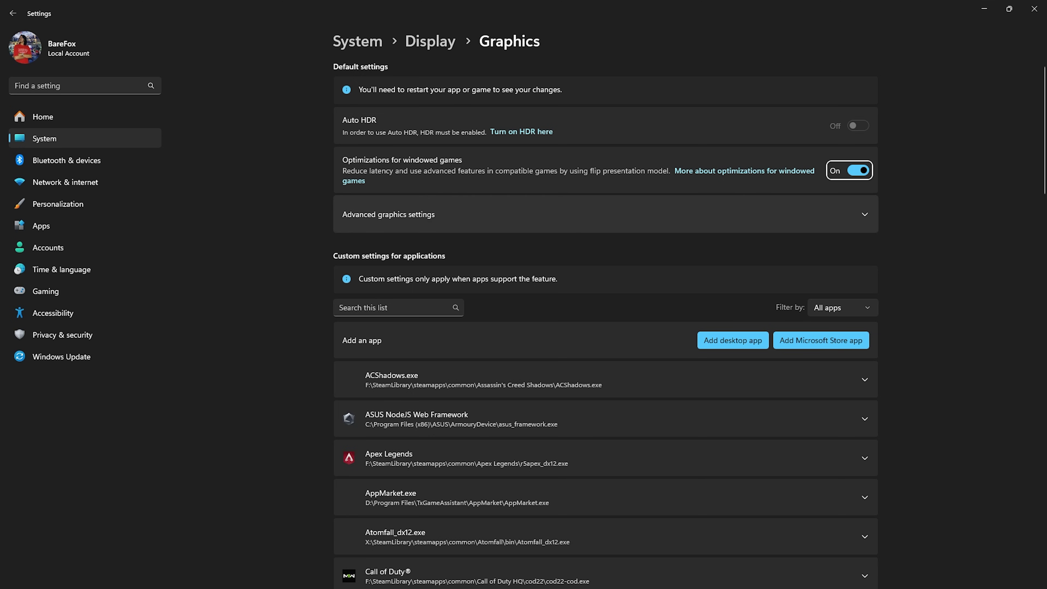
left_click(865, 215)
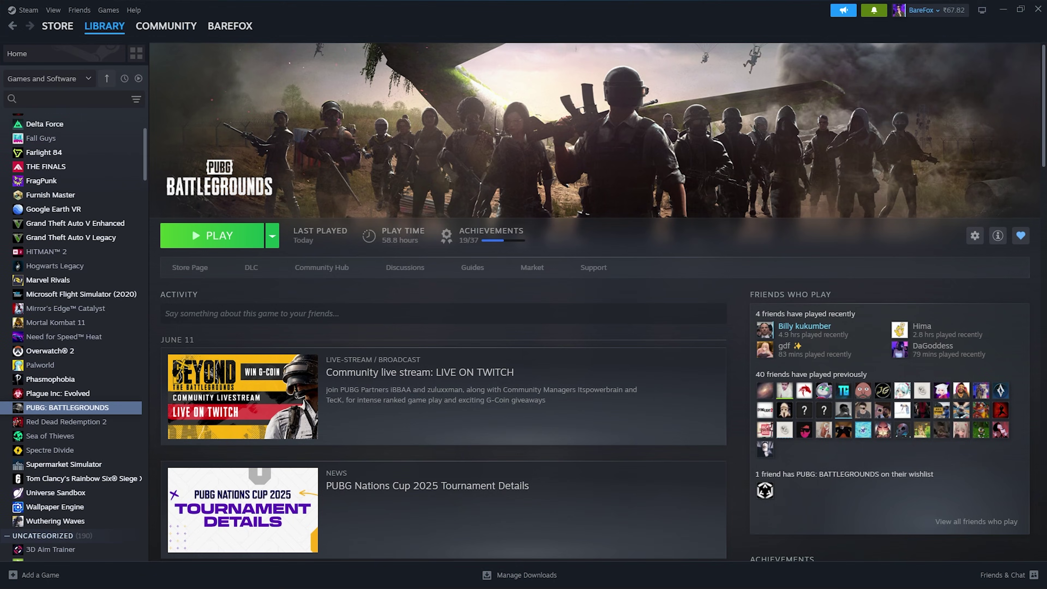
Switch to Steam, browse the local files of PUBG: BATTLEGROUNDS and select the install folder's path.
right_click(91, 408)
mouse_move(136, 471)
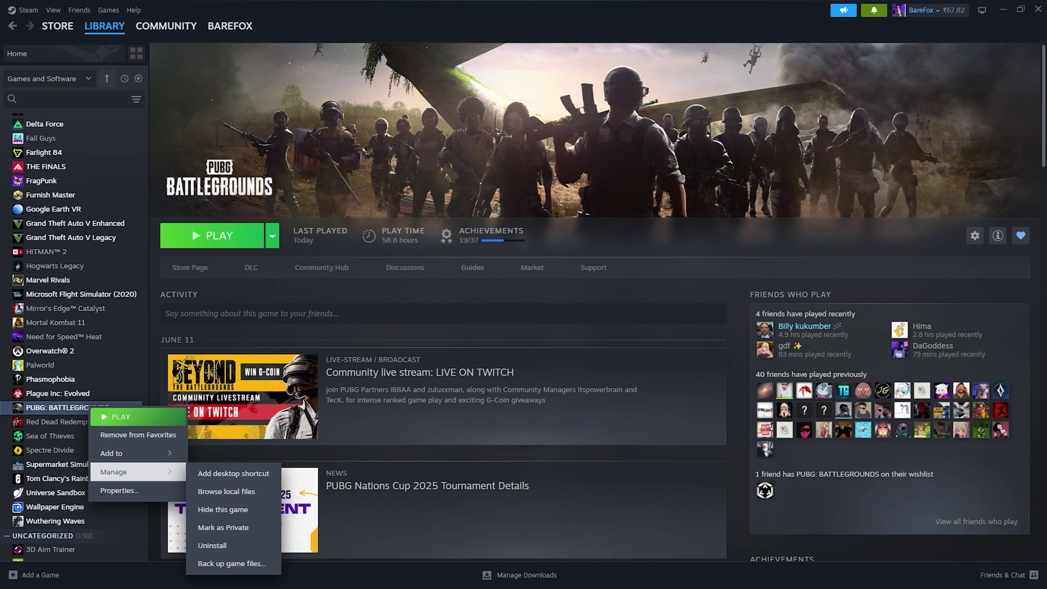
left_click(234, 492)
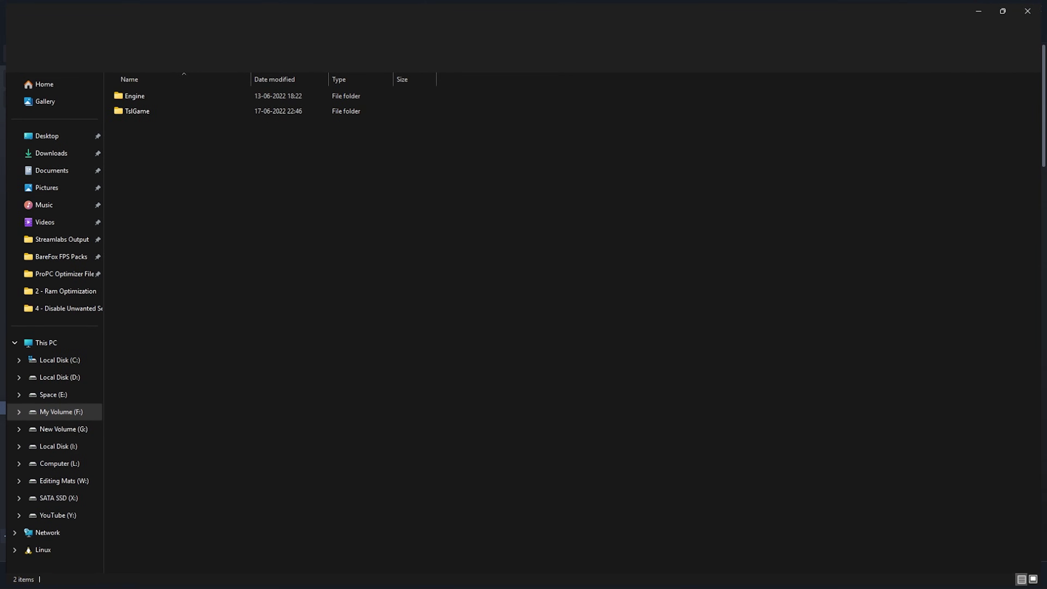
left_click(536, 30)
Add TslGame.exe from F:\SteamLibrary\steamapps\common\PUBG\TslGame\Binaries\Win64 as a desktop app in the graphics settings.
type("F:\\SteamLibrary\\steamapps\\common\\PUBG")
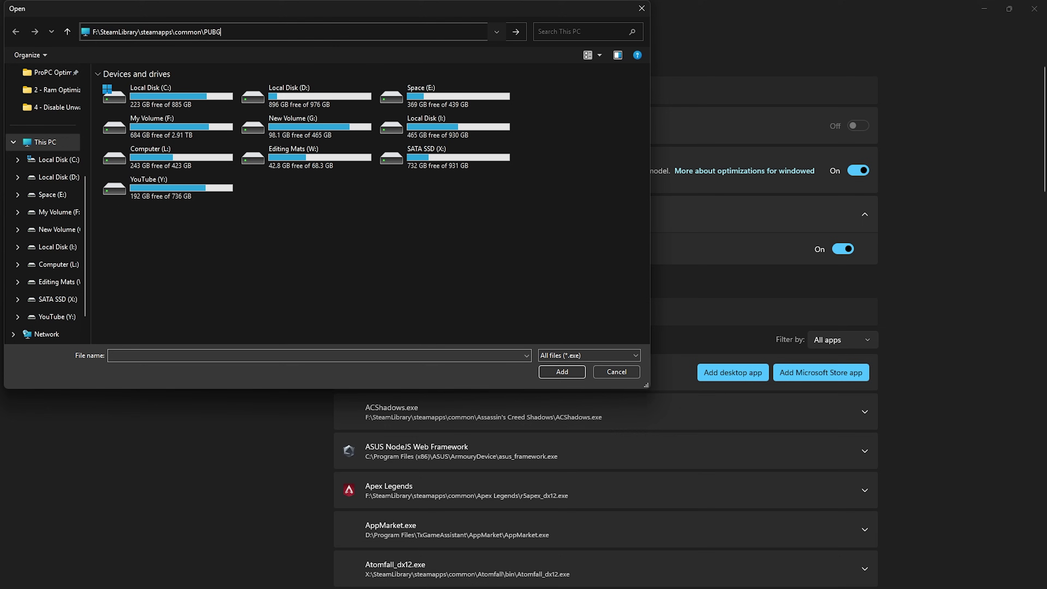
key("Return")
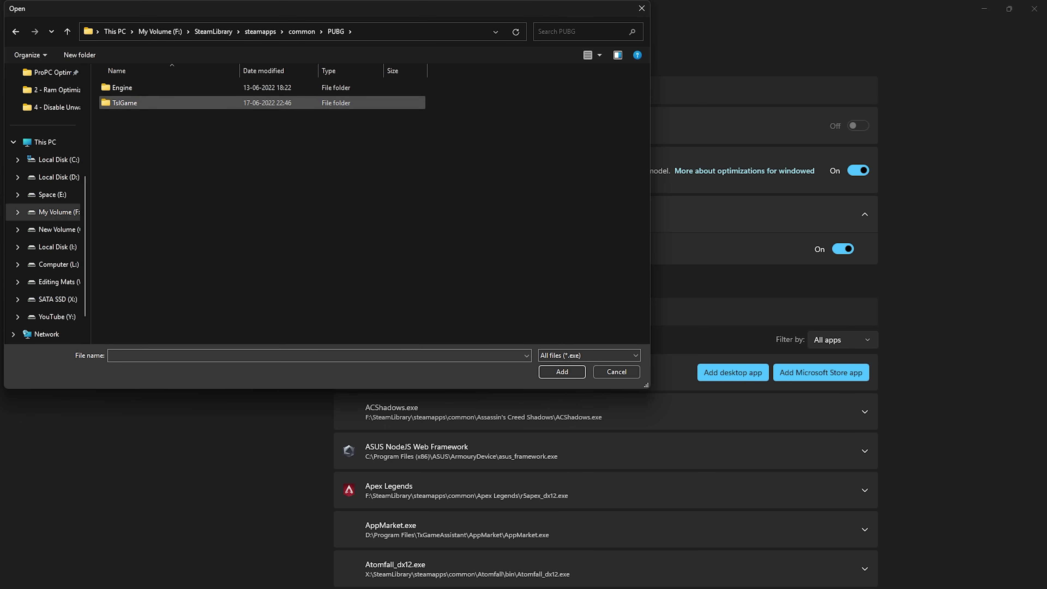
double_click(124, 103)
double_click(124, 88)
key("Down")
key("Return")
left_click(130, 149)
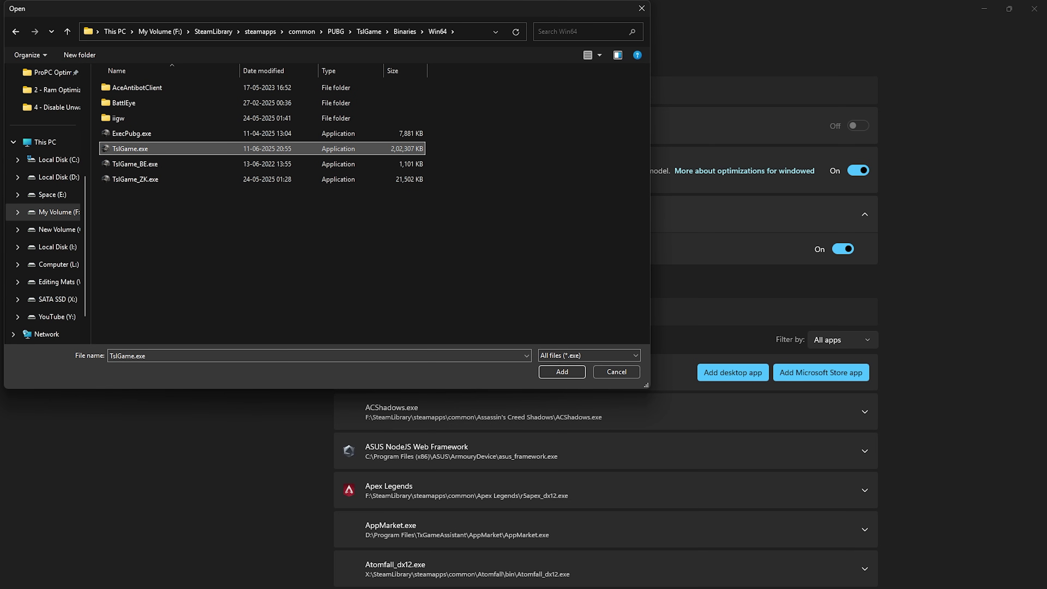
double_click(136, 148)
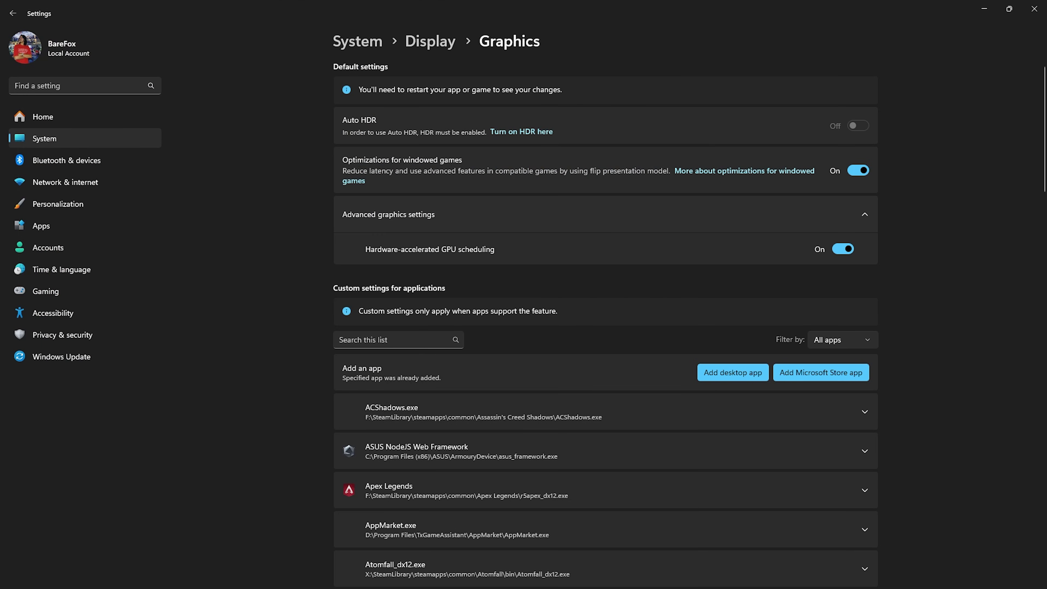
Set the GPU preference of TslGame to High Performance (NVIDIA GeForce RTX 2070 SUPER).
scroll(606, 284, "down", 12)
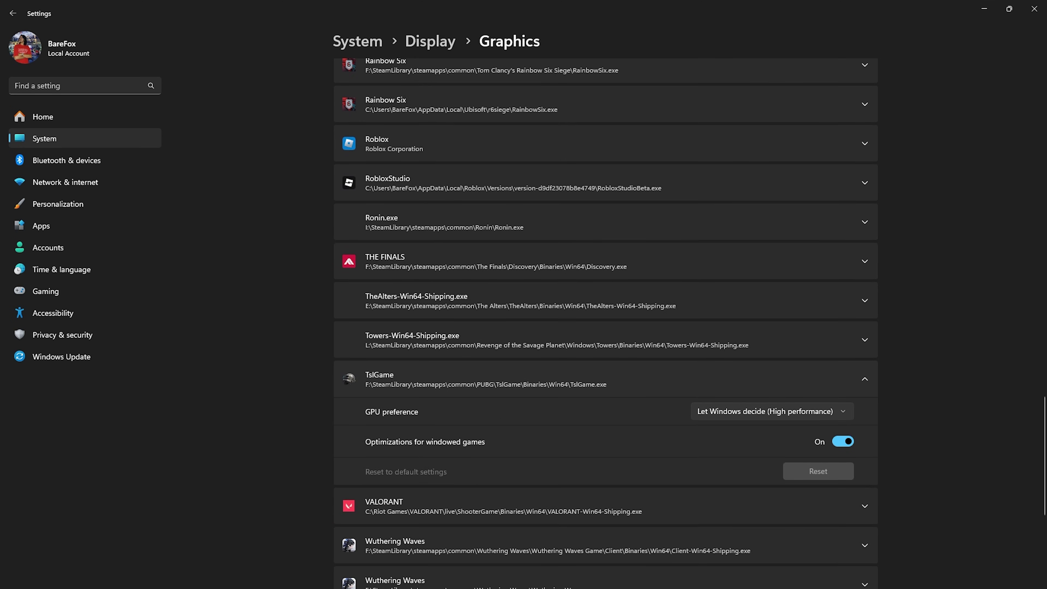
left_click(773, 412)
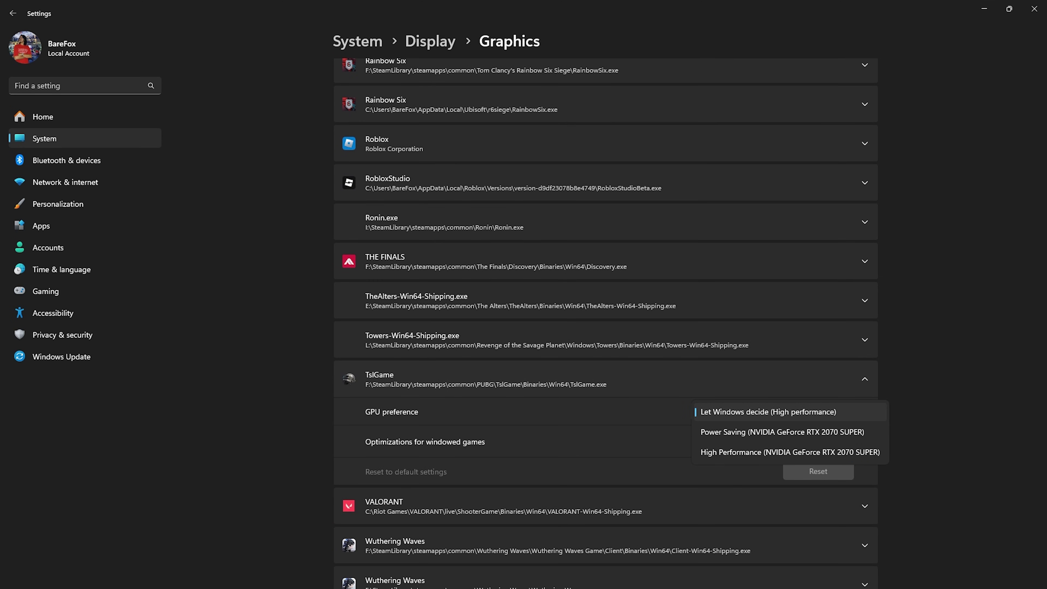
left_click(790, 453)
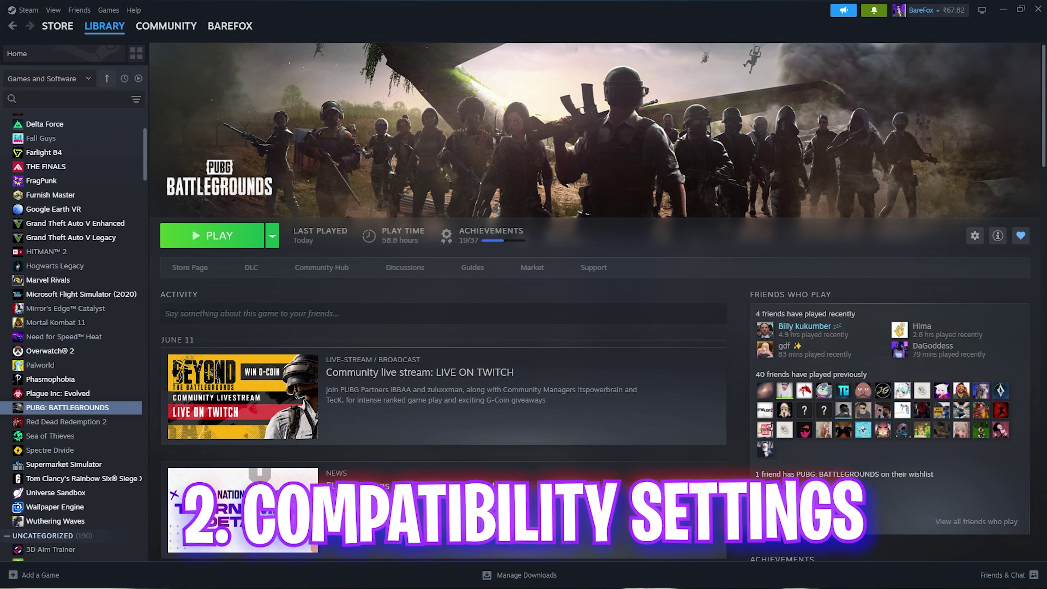
Switch to Steam, browse the local files of PUBG: BATTLEGROUNDS and open the TslGame\Binaries\Win64 folder.
right_click(73, 409)
mouse_move(108, 475)
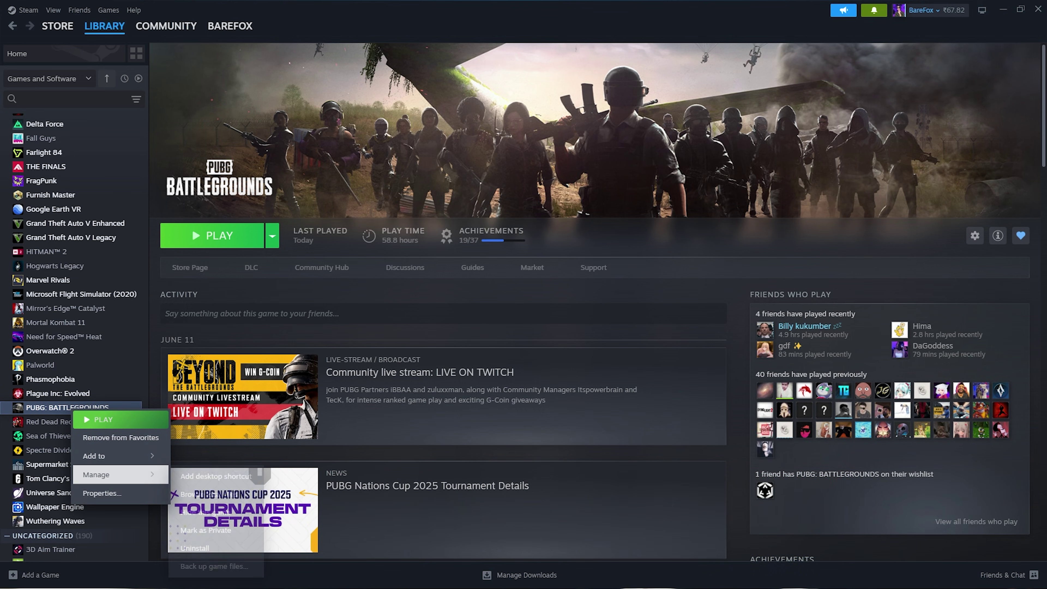
left_click(209, 494)
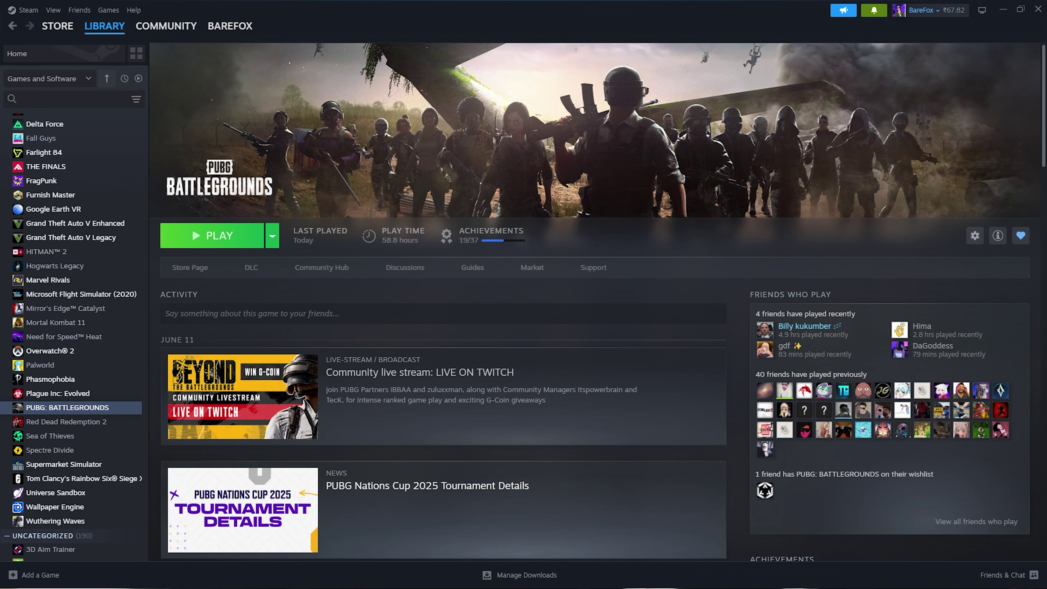
double_click(133, 109)
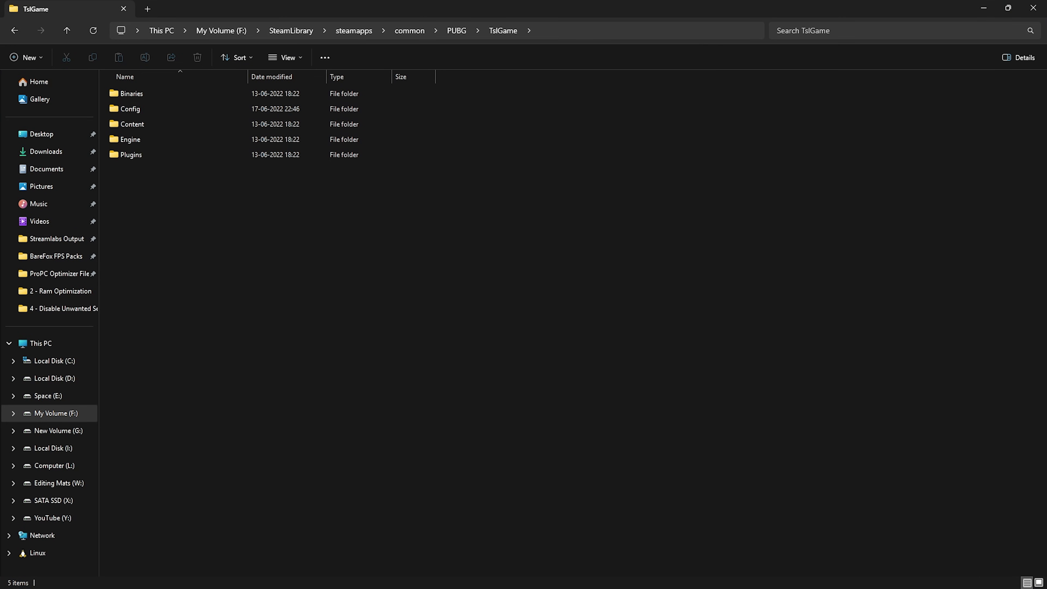
double_click(133, 93)
double_click(130, 109)
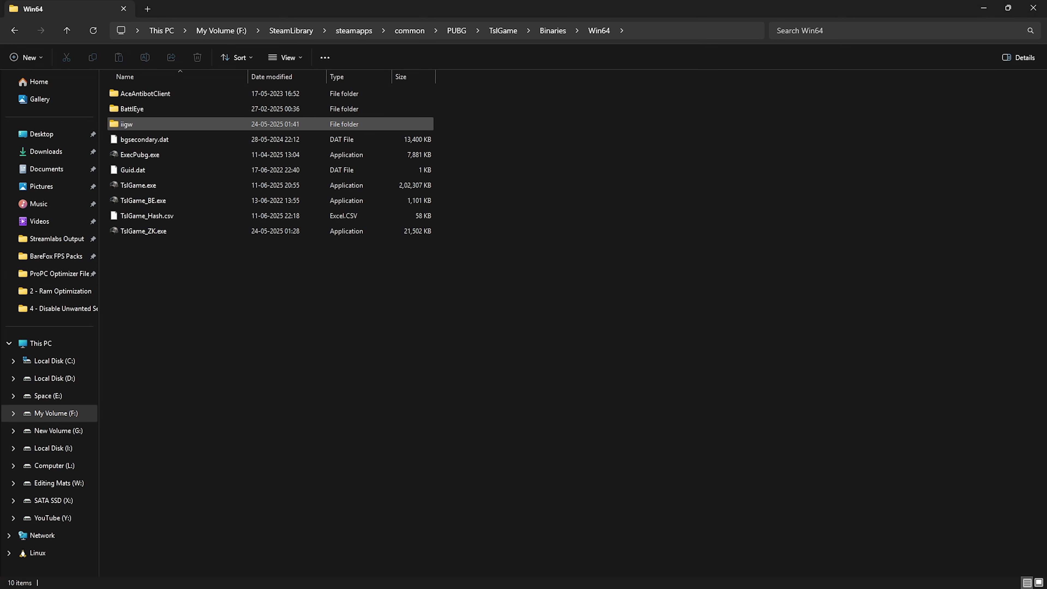
Disable fullscreen optimizations in the compatibility properties of TslGame.exe.
left_click(138, 184)
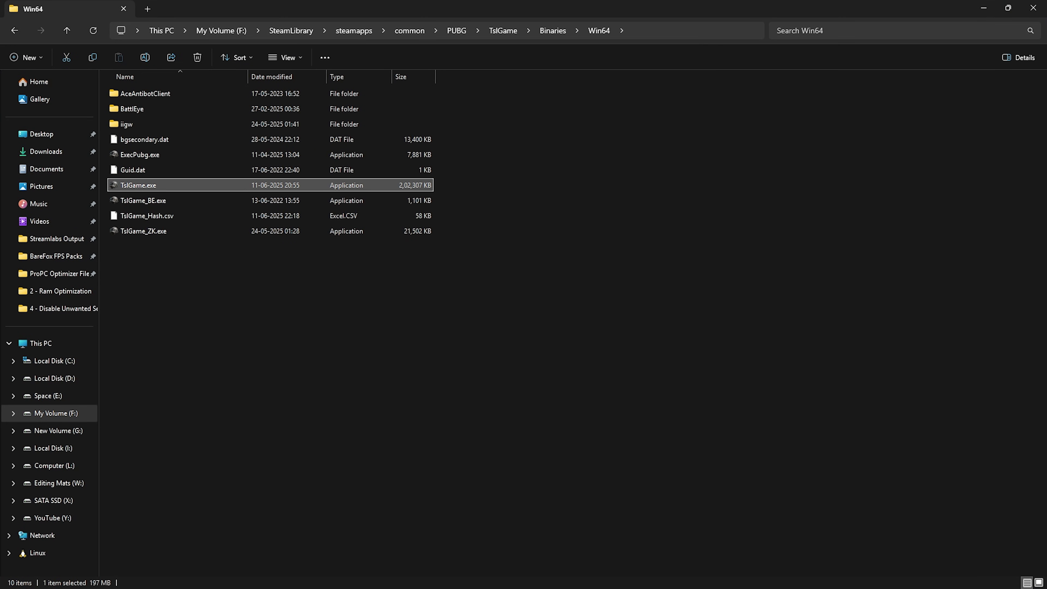
right_click(167, 186)
left_click(206, 351)
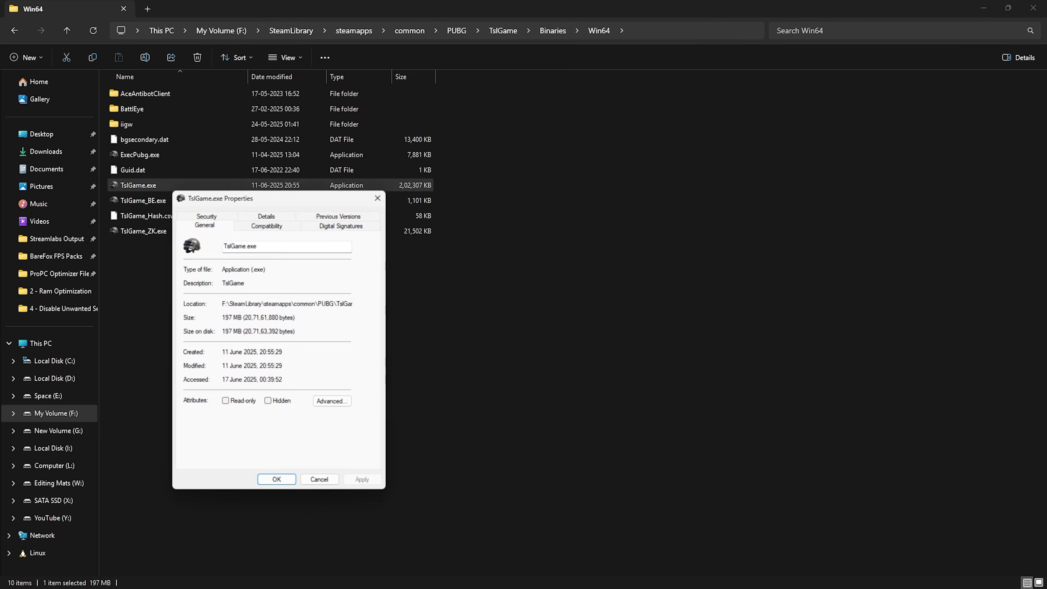
left_click(299, 96)
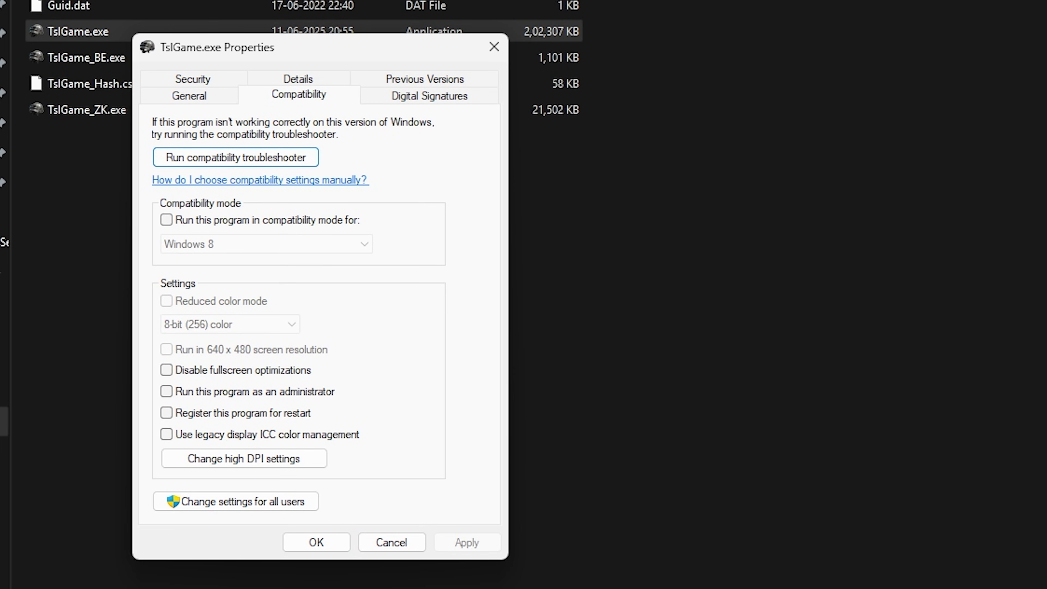
left_click(167, 370)
Override the high DPI scaling behavior of TslGame.exe with scaling performed by Application, and apply the compatibility settings.
left_click(244, 459)
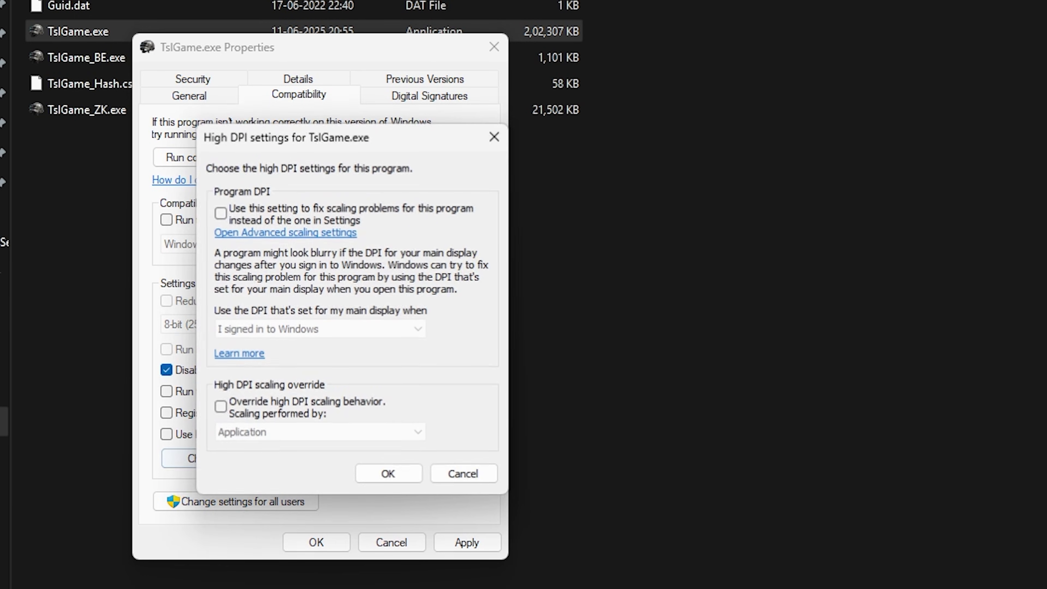
left_click(221, 407)
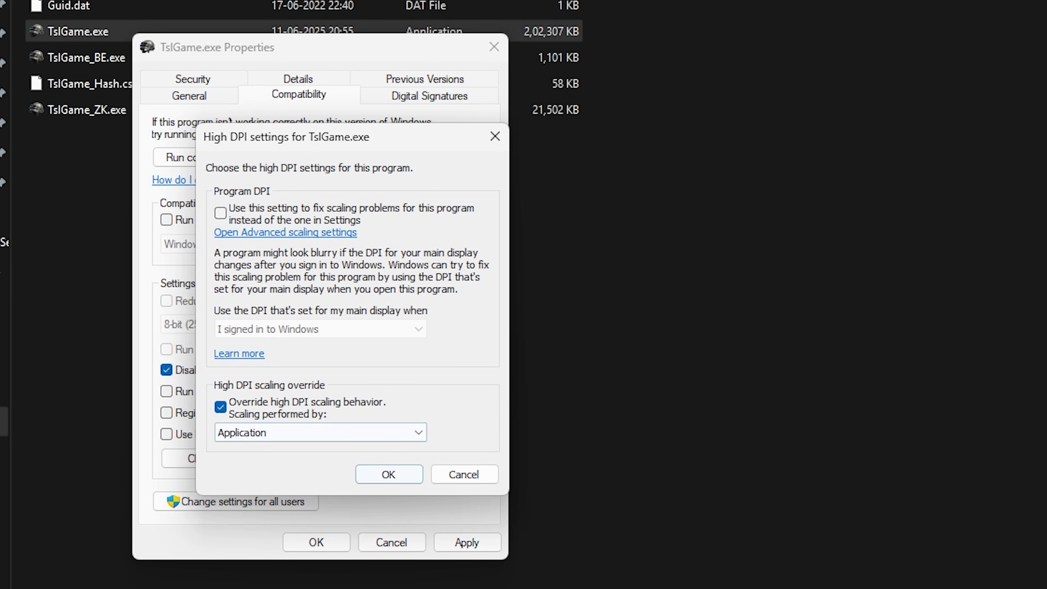
left_click(388, 474)
left_click(467, 542)
left_click(467, 542)
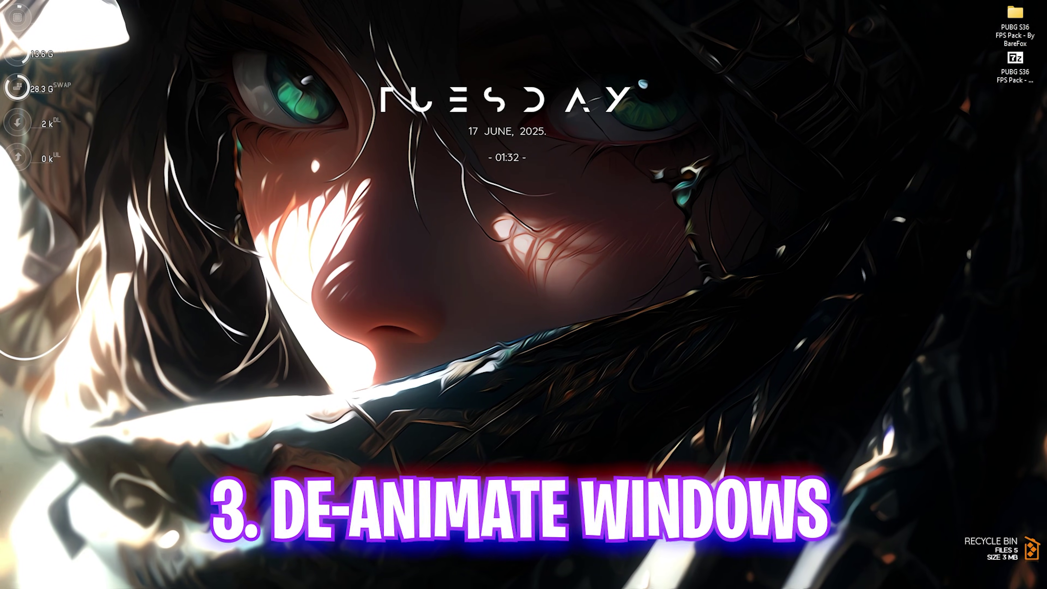
Search Windows for "adjust the appearance and performance of Windows" and open that control panel item.
key("super")
type("adjust the appearance and performance of Windows")
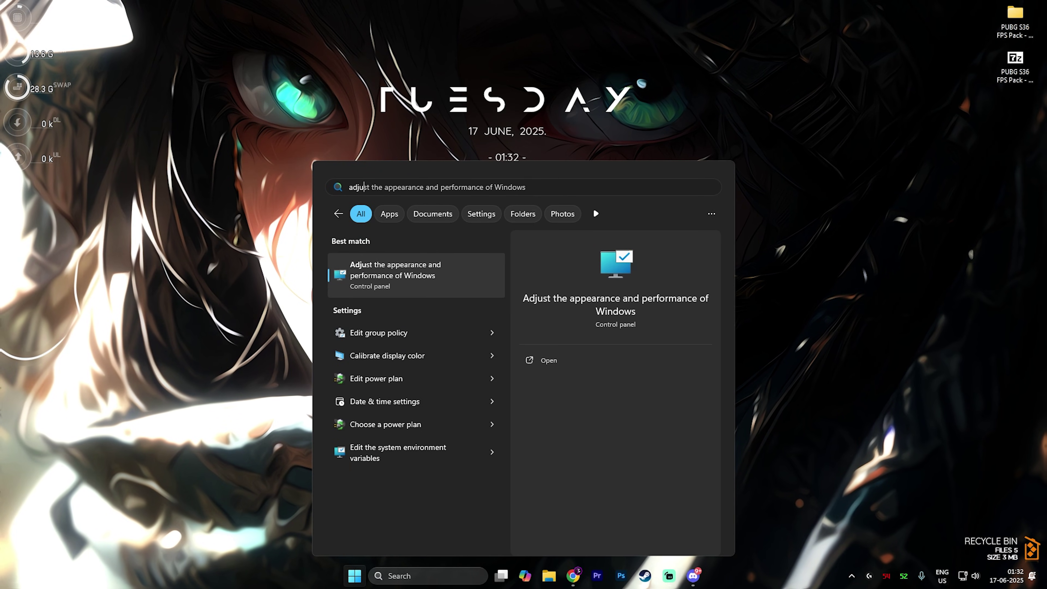
key("Return")
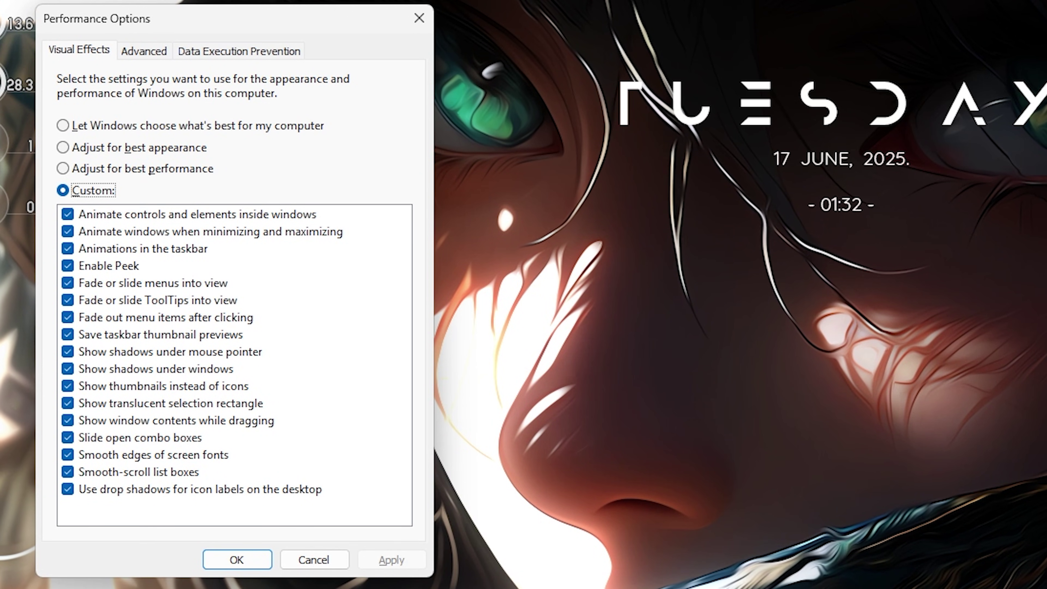
Adjust visual effects for best performance, keeping only taskbar thumbnail previews, thumbnails instead of icons, window contents while dragging and smooth font edges enabled.
key("Up")
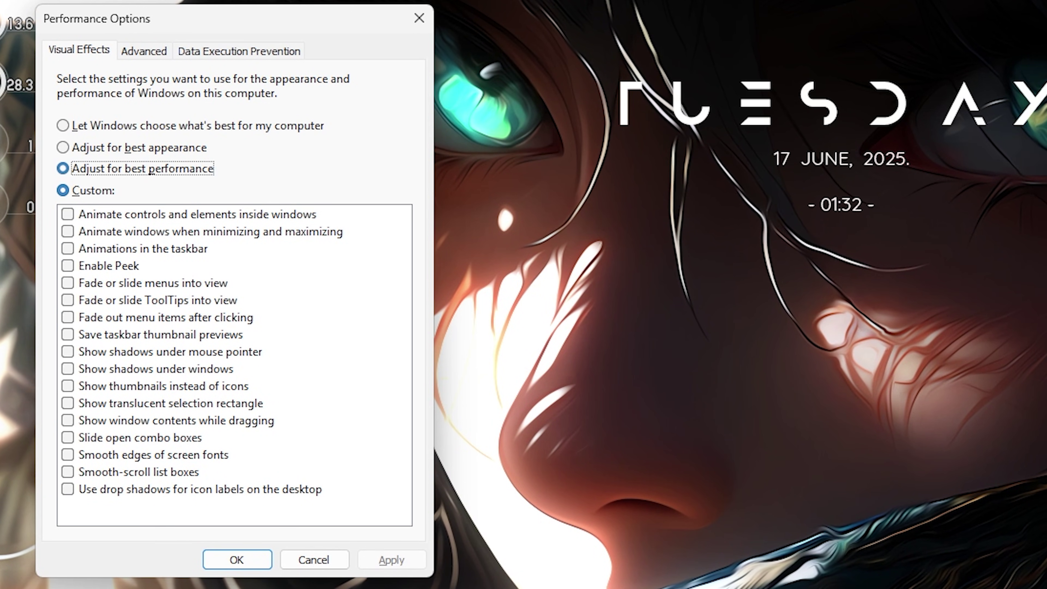
left_click(160, 334)
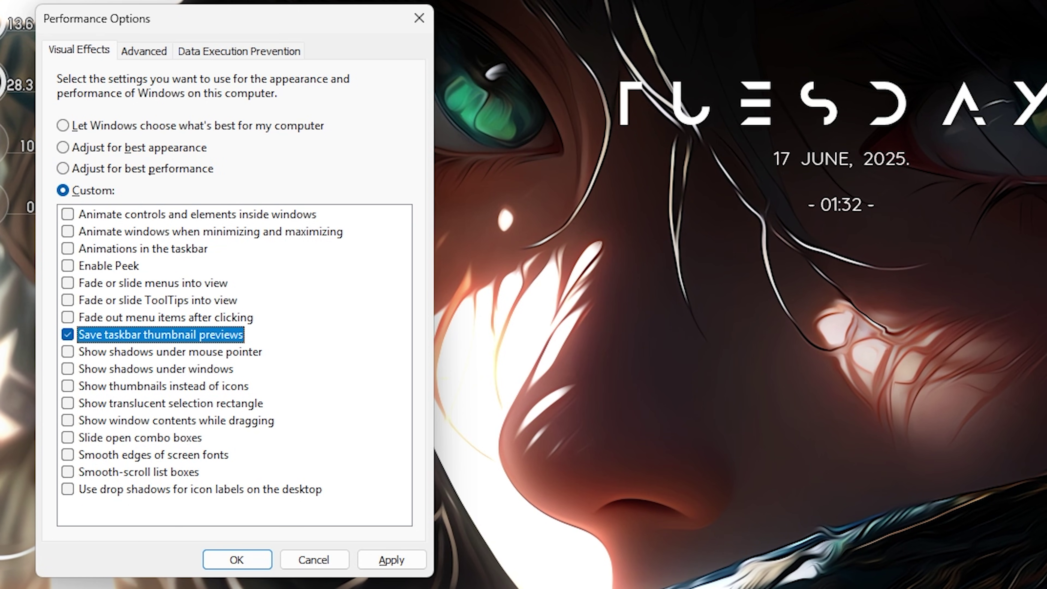
left_click(67, 386)
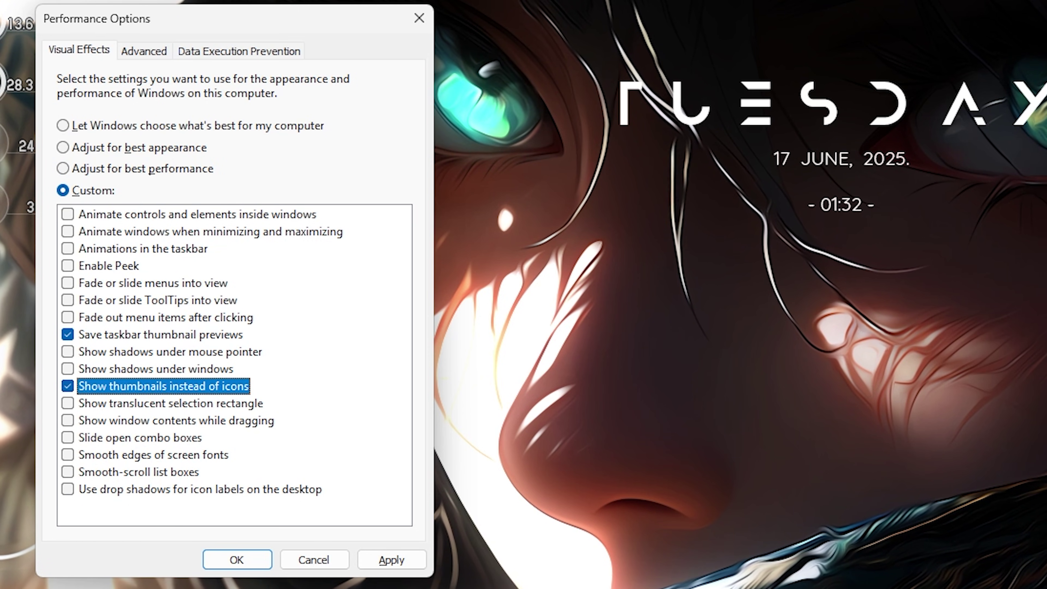
left_click(67, 421)
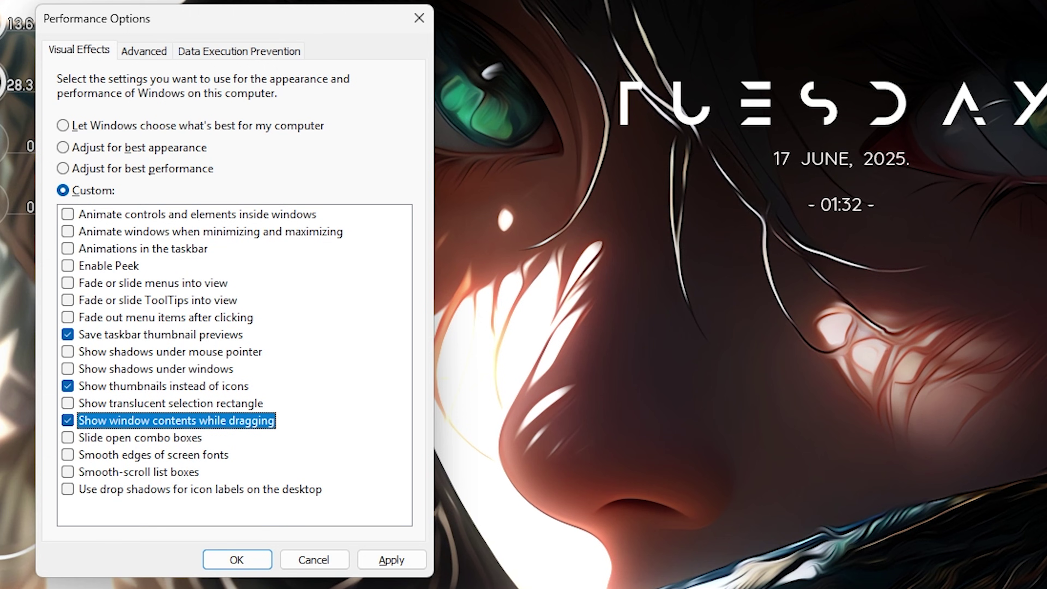
left_click(67, 455)
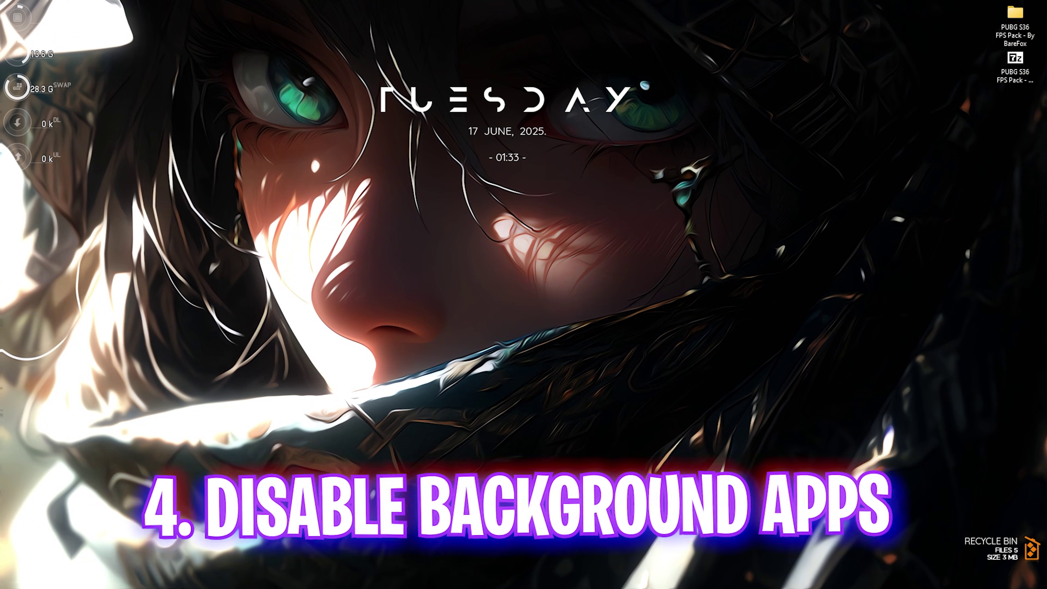
Search Windows for "group pol", open Edit group policy and maximize its window.
key("super")
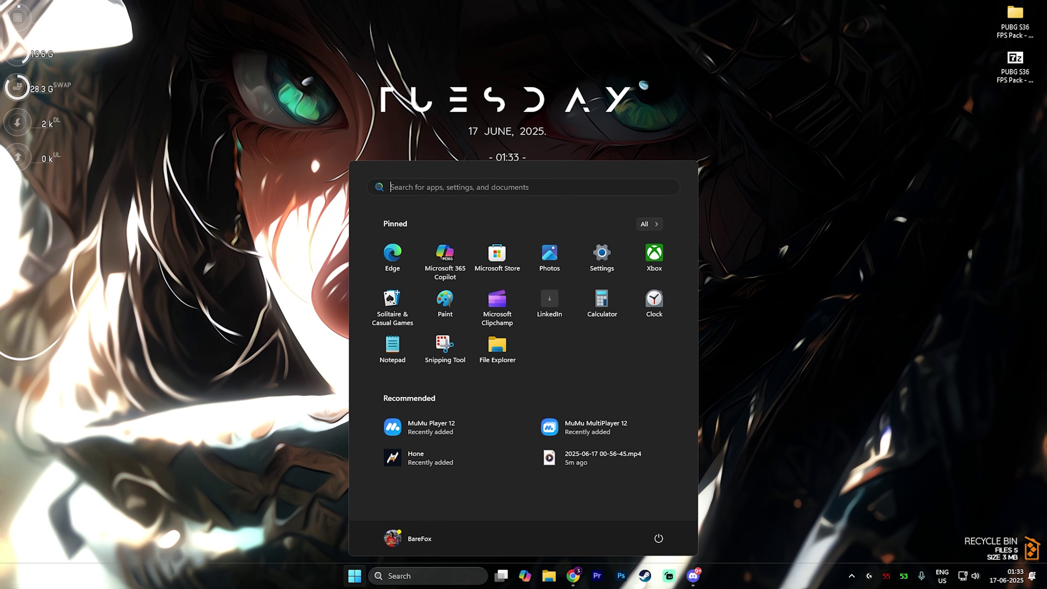
type("group")
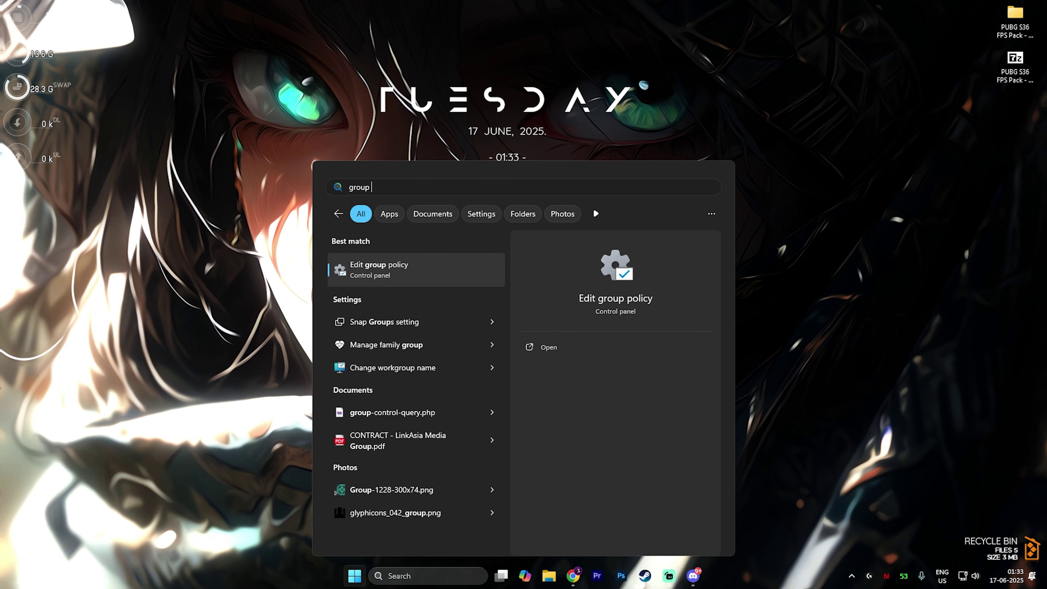
type(" pol")
key("Return")
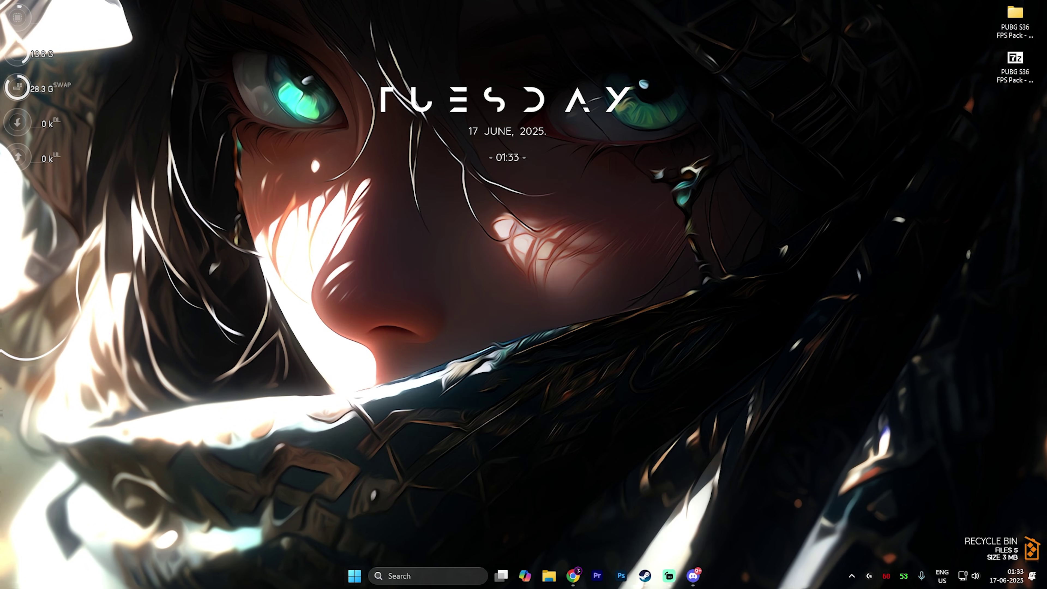
key("super+Up")
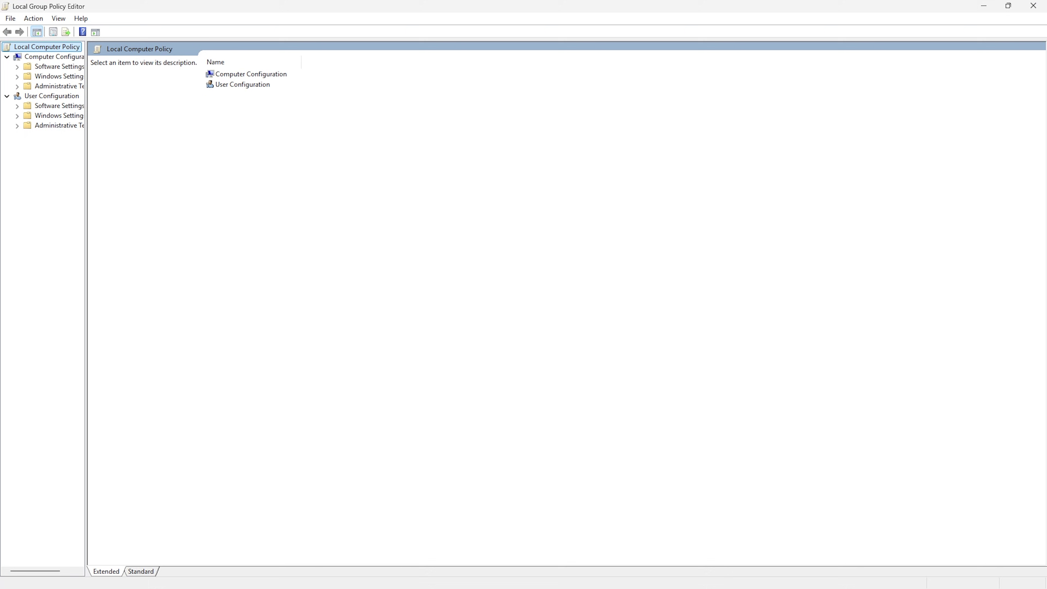
Open the App Privacy settings under Computer Configuration, Administrative Templates, Windows Components.
double_click(251, 75)
double_click(251, 95)
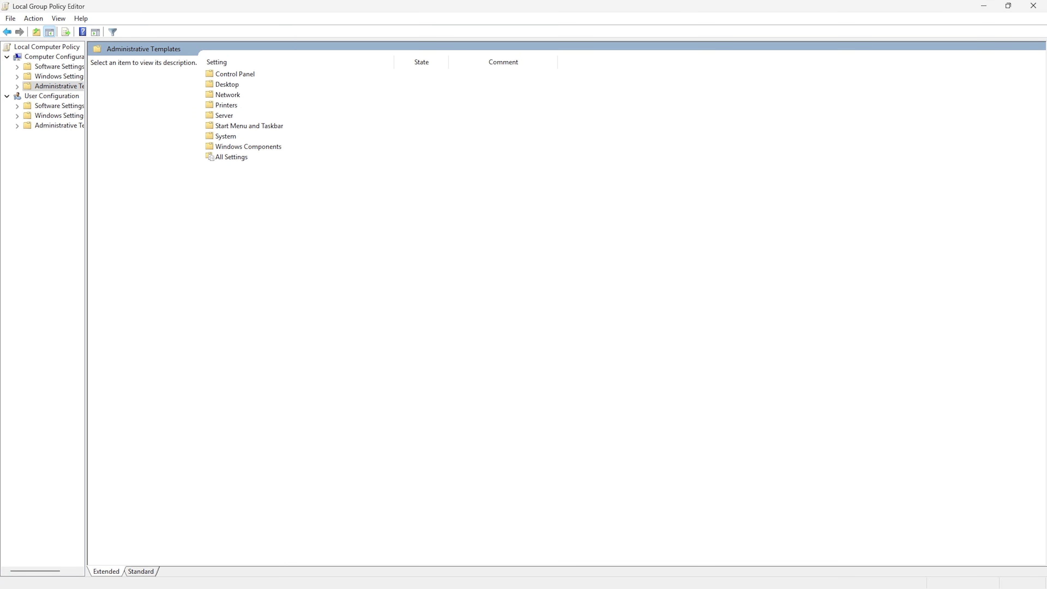
double_click(248, 147)
double_click(233, 116)
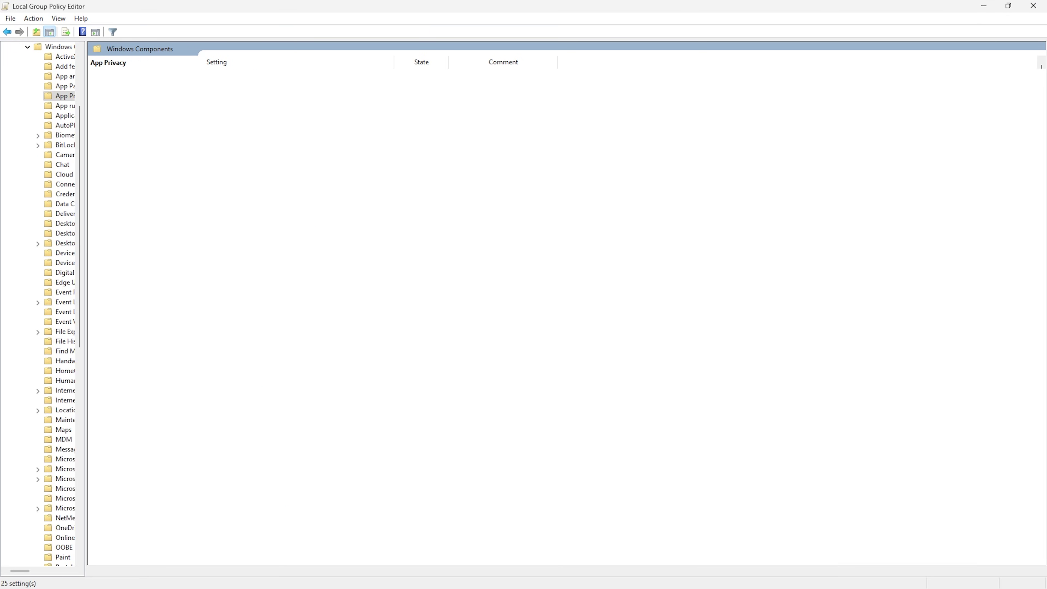
Set the default for all apps to Force Deny in the "Let Windows apps run in the background" policy and apply it.
left_click(275, 312)
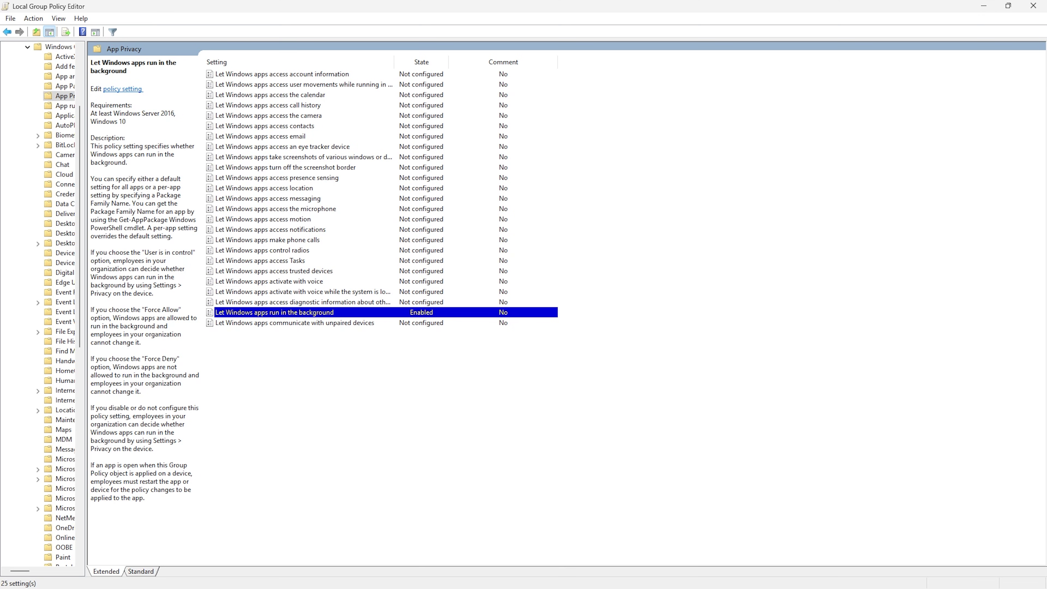
double_click(274, 312)
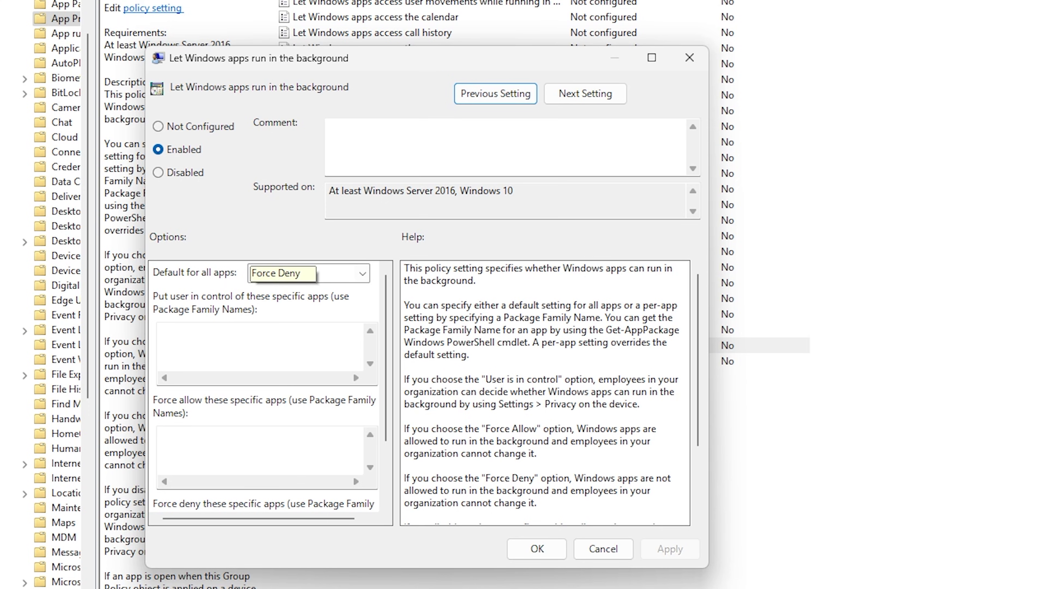
left_click(362, 272)
left_click(289, 321)
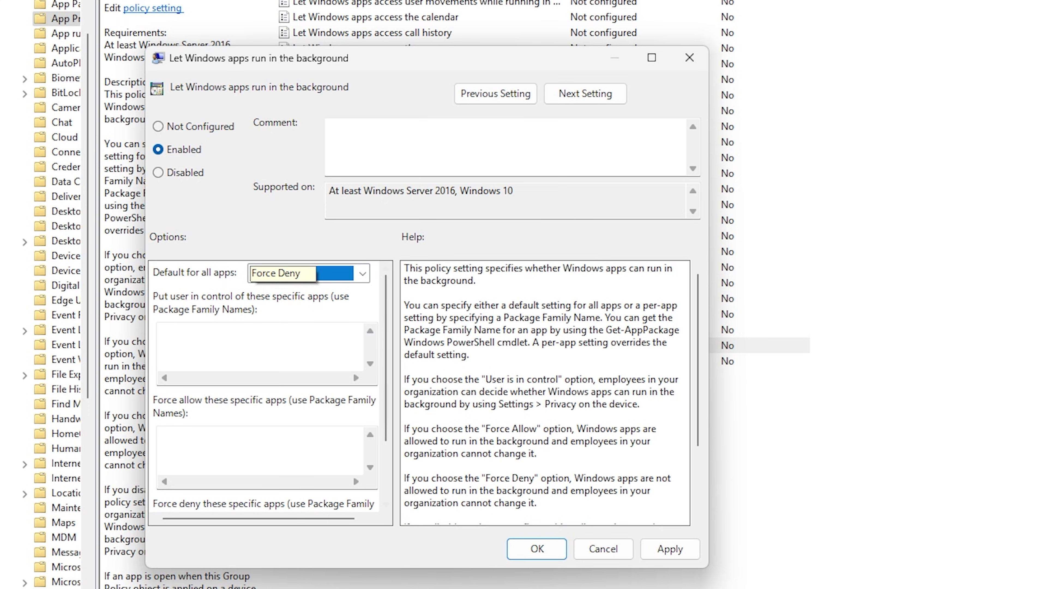
left_click(670, 549)
left_click(537, 549)
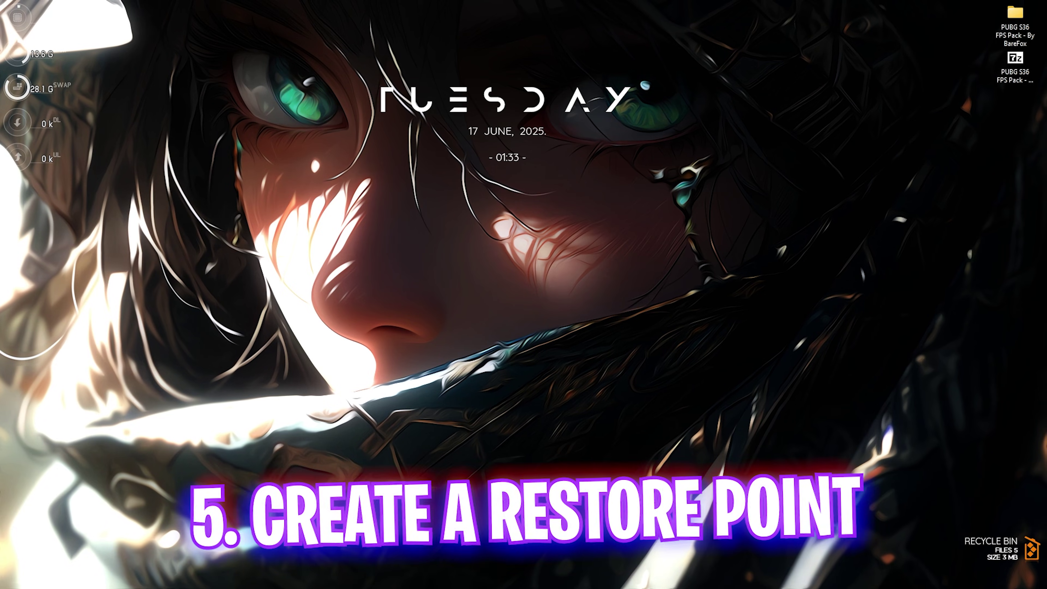
Search Windows for "create a restore point" and open that control panel item.
key("super")
type("create a restore point")
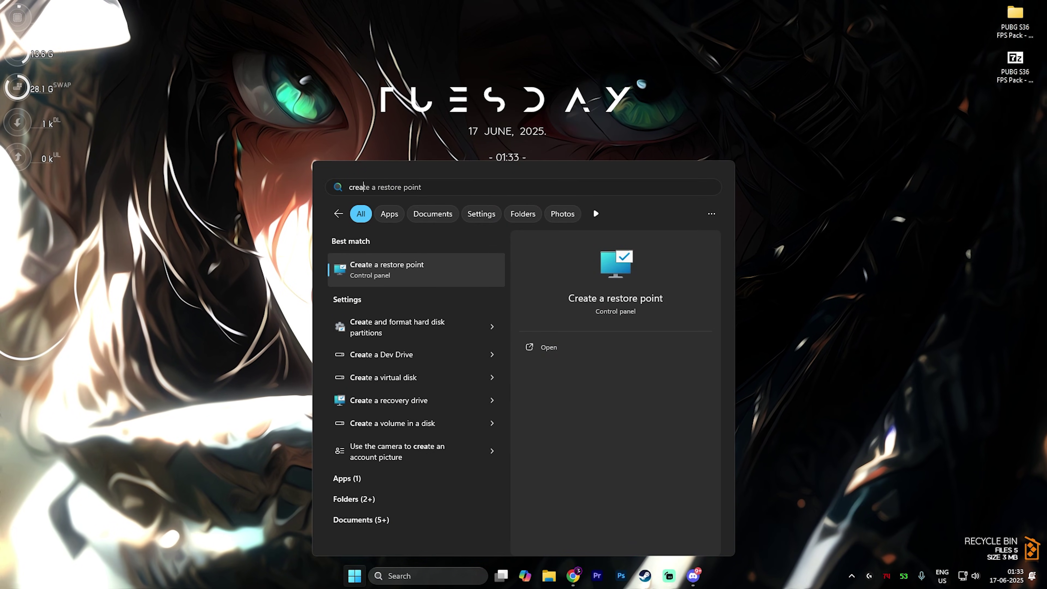
key("Return")
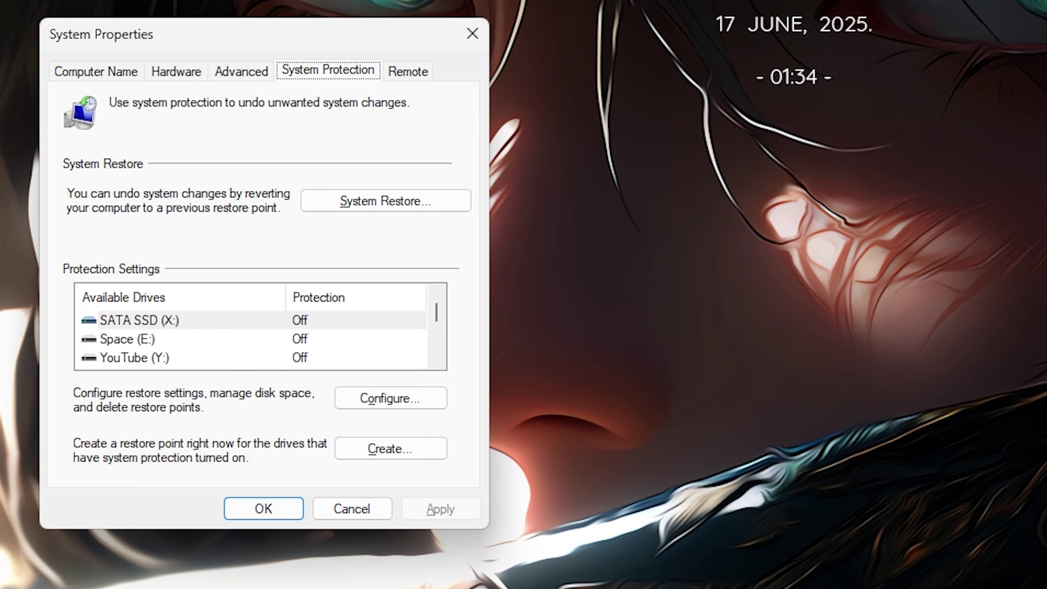
Create a restore point described as PUBG for the Local Disk (C:) system drive and close System Properties.
scroll(260, 339, "down", 1)
left_click(162, 357)
left_click(390, 449)
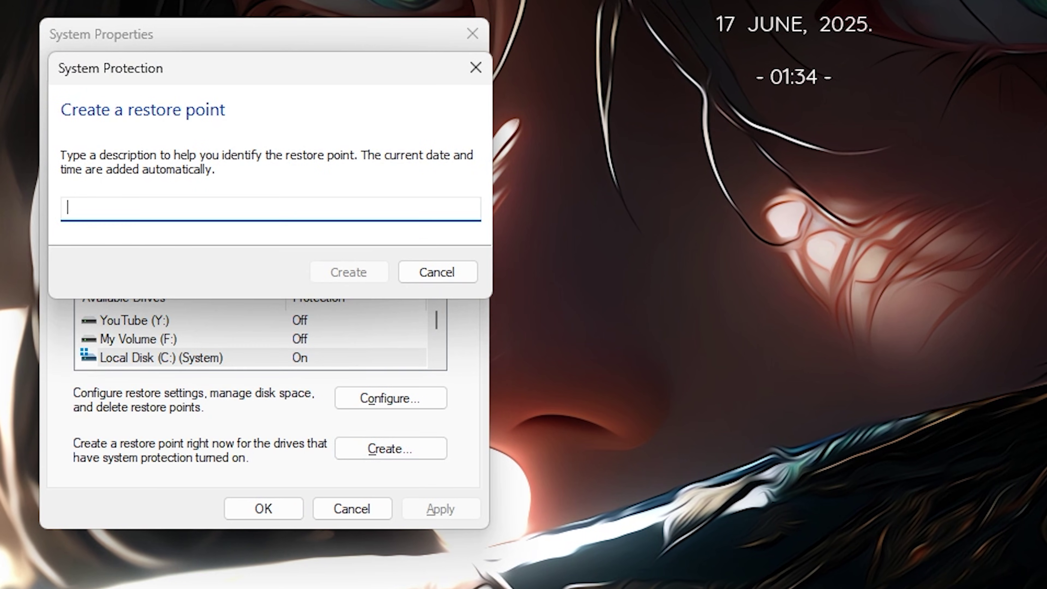
type("PUBG")
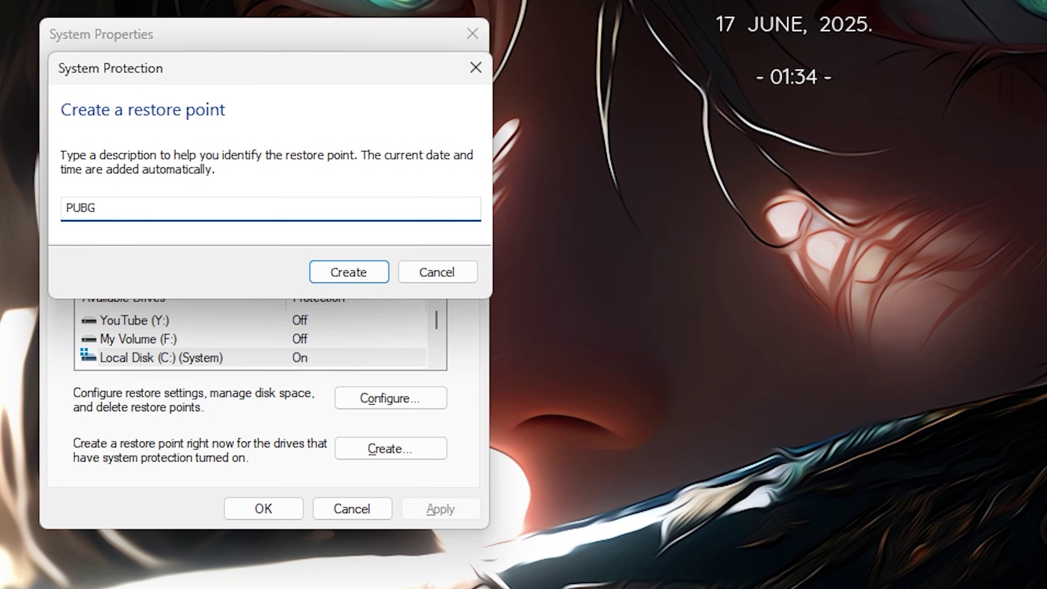
key("Return")
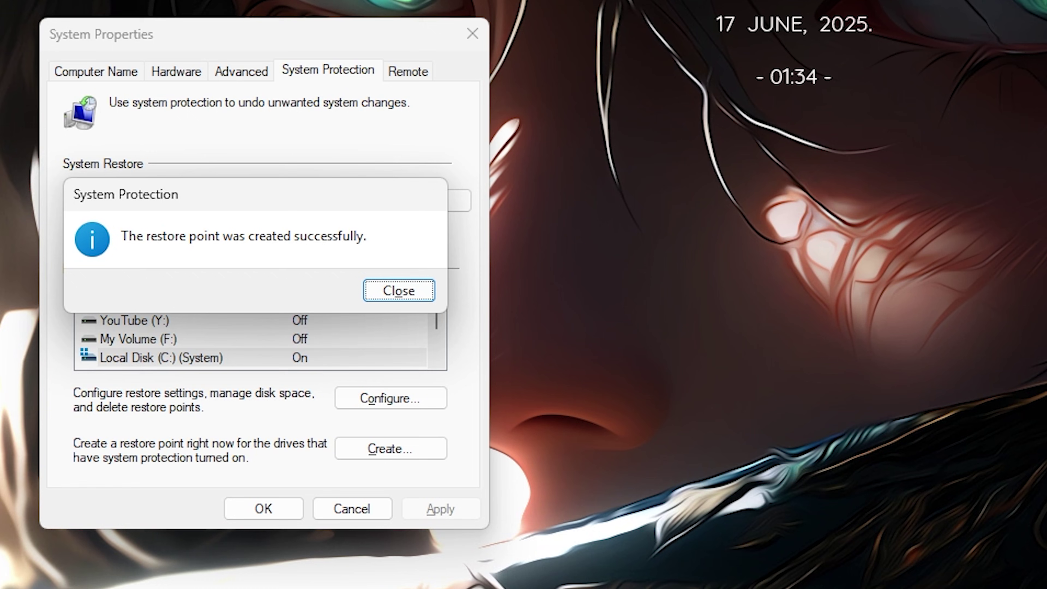
left_click(398, 290)
left_click(472, 34)
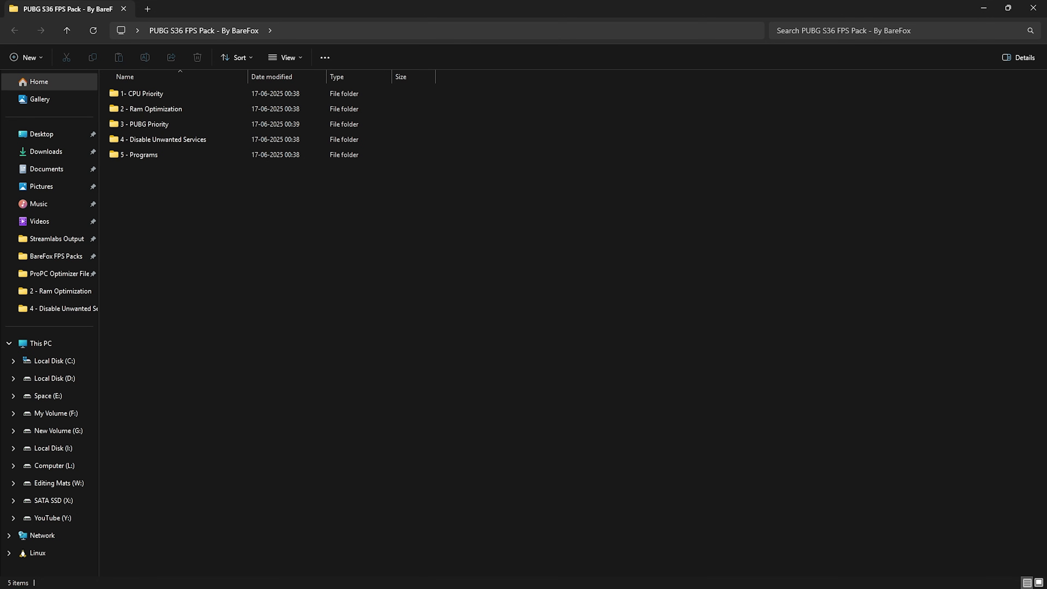
Examine the AMD and INTEL folders inside 1- CPU Priority of the PUBG S36 FPS Pack, including Intel CPU Priority.reg.
left_click_drag(236, 239, 160, 93)
left_click(237, 237)
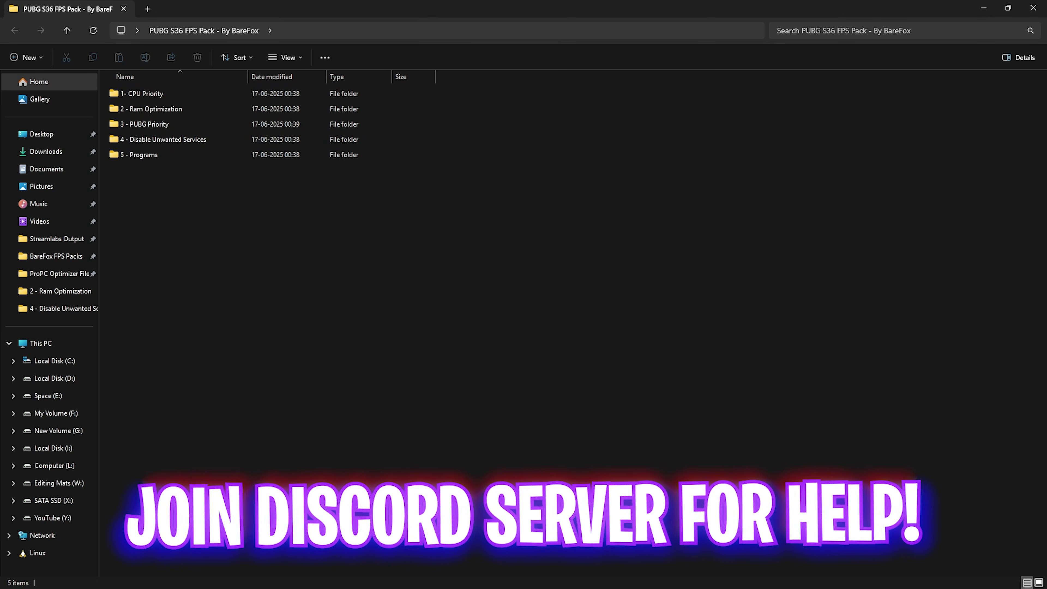
double_click(140, 93)
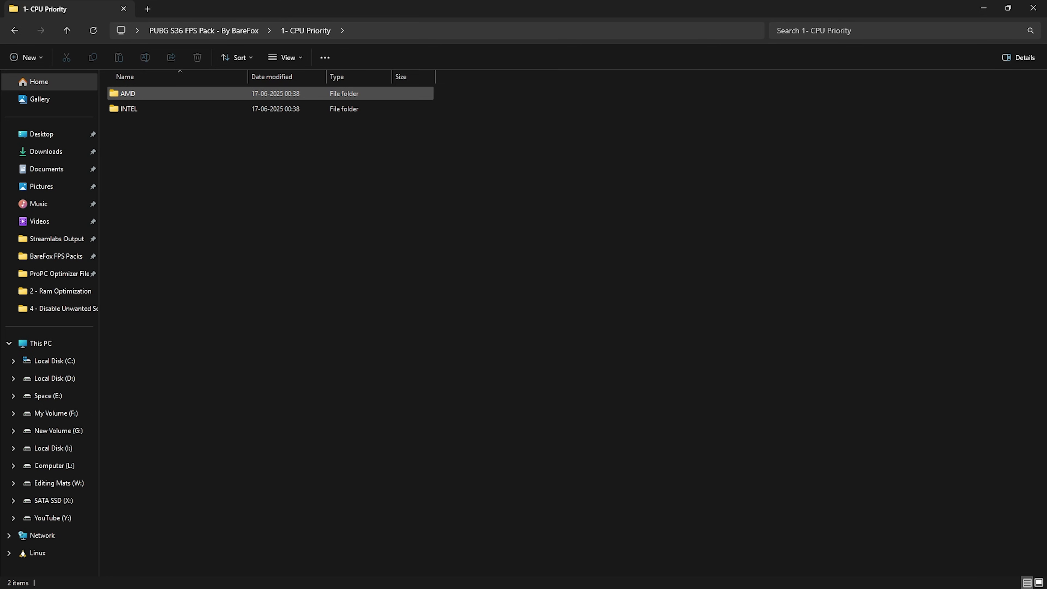
double_click(127, 94)
left_click(306, 31)
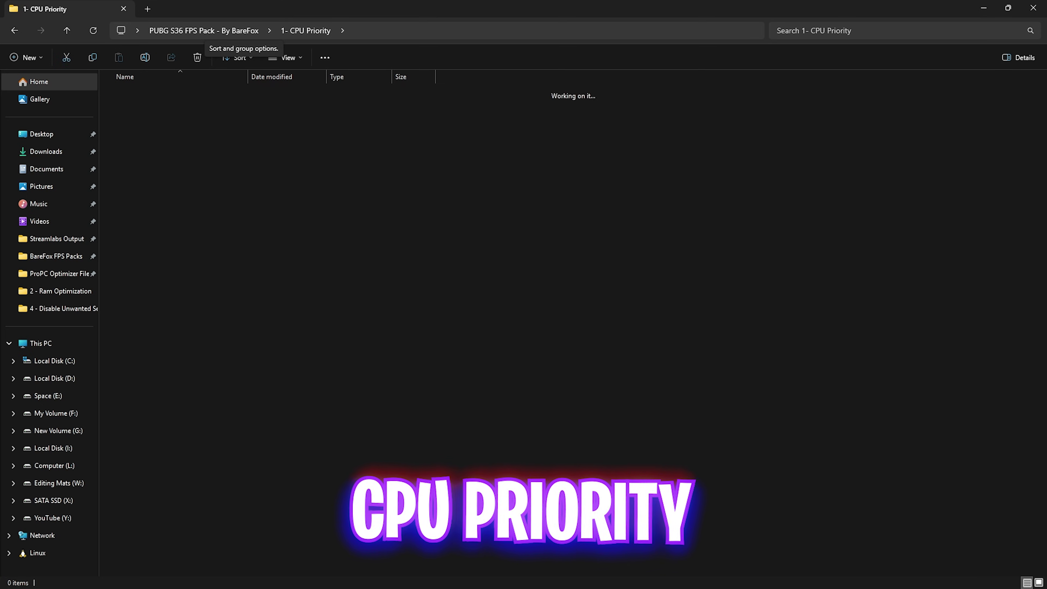
double_click(128, 110)
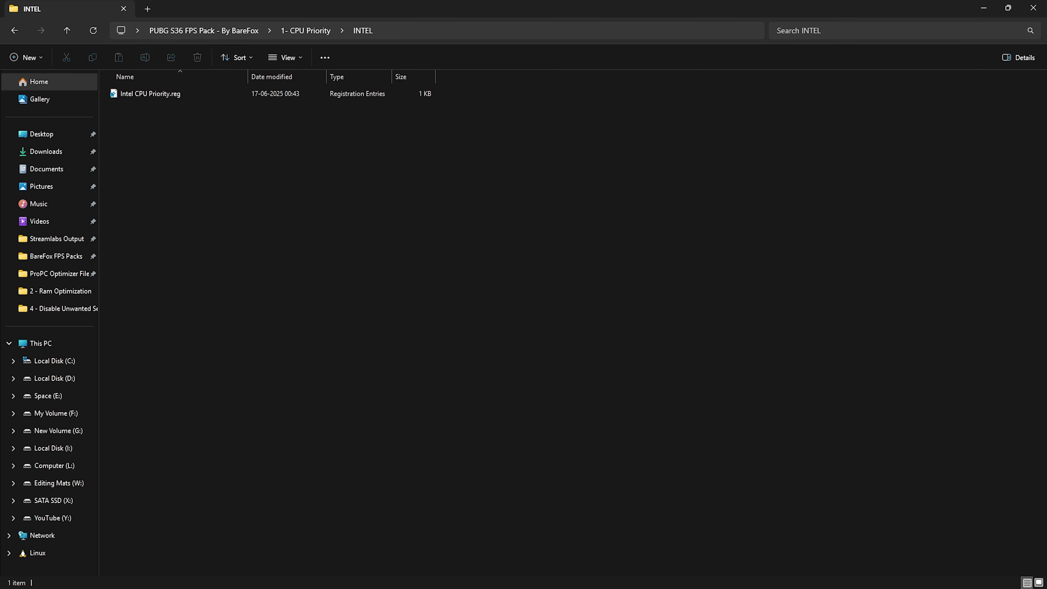
left_click(155, 93)
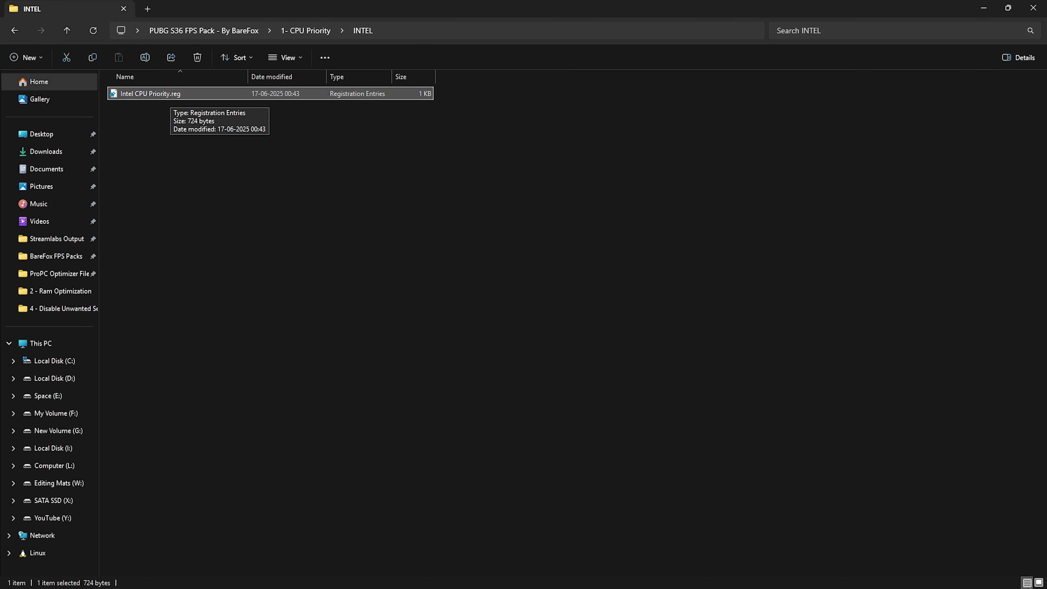
key("alt+Up")
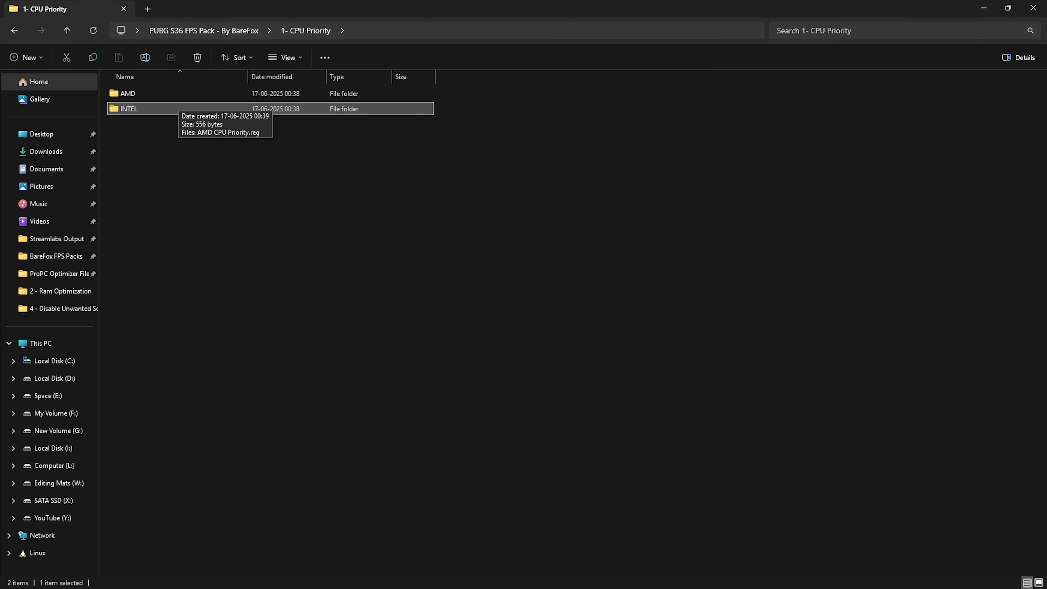
Open the 2 - Ram Optimization folder and look at 32GB Ram.reg and Reset to Default.reg.
key("alt+Up")
double_click(146, 108)
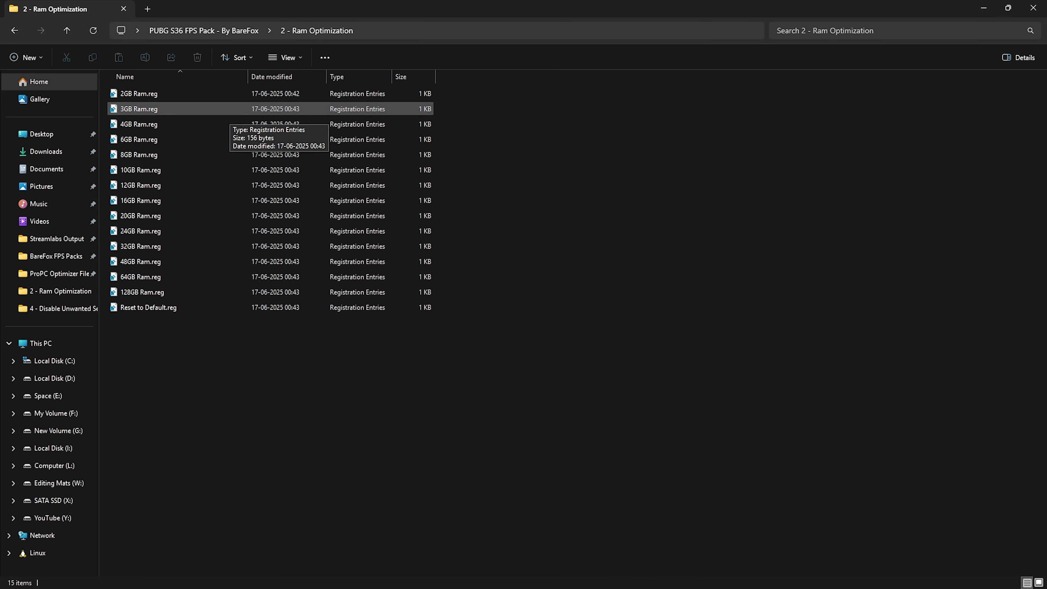
left_click(223, 246)
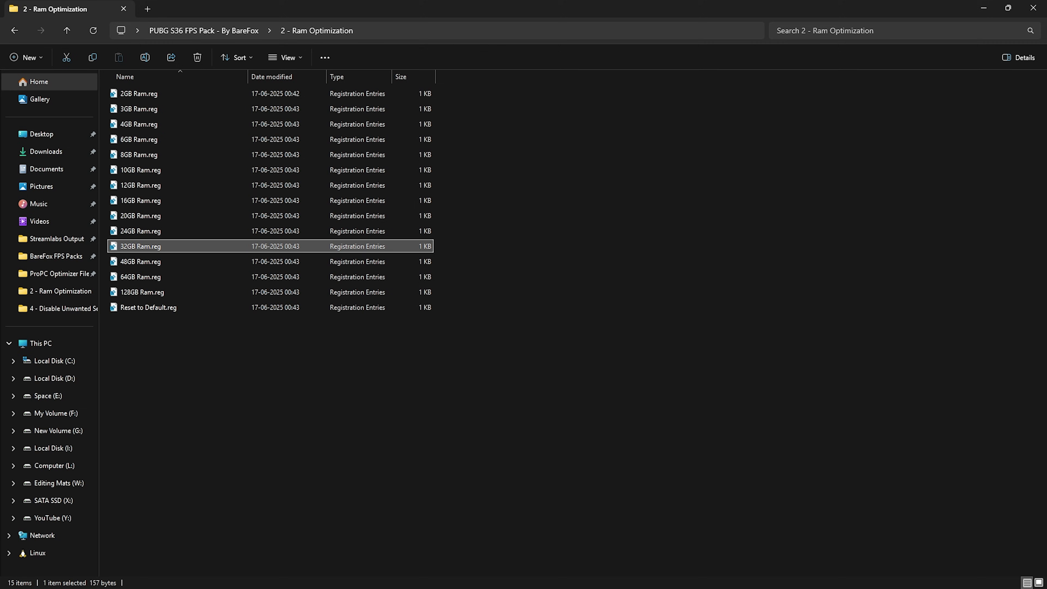
left_click(222, 308)
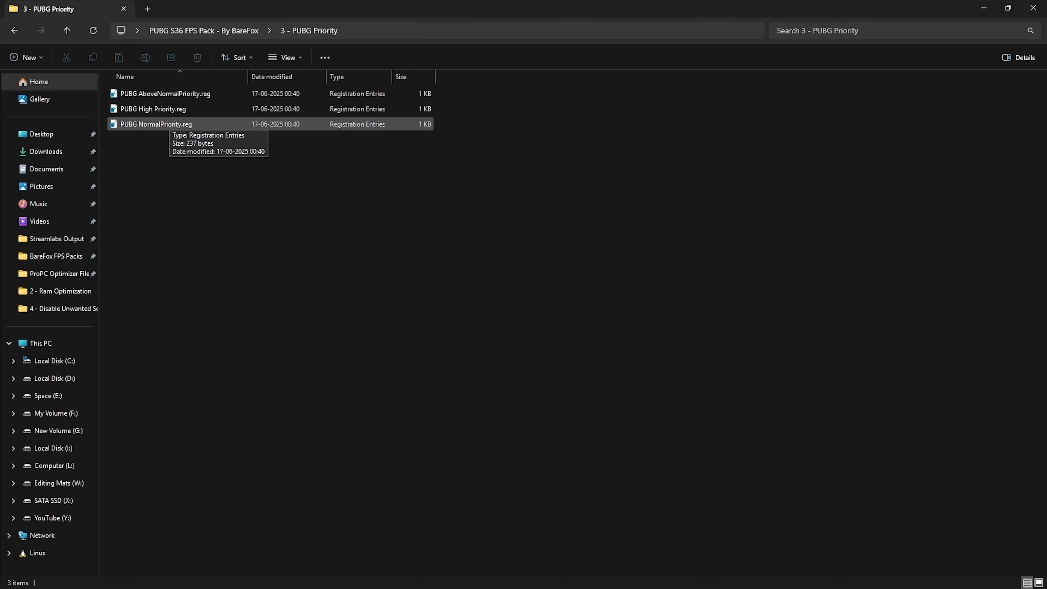
Look over the registry files in the 3 - PUBG Priority folder and return to the FPS pack's main folder.
left_click_drag(178, 152, 171, 95)
left_click(181, 173)
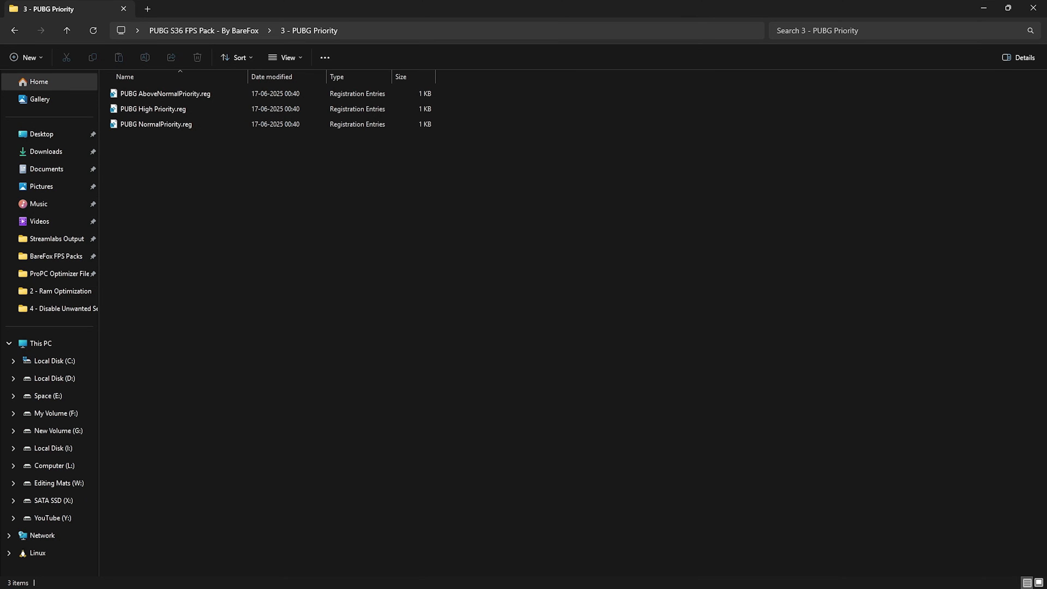
left_click(201, 30)
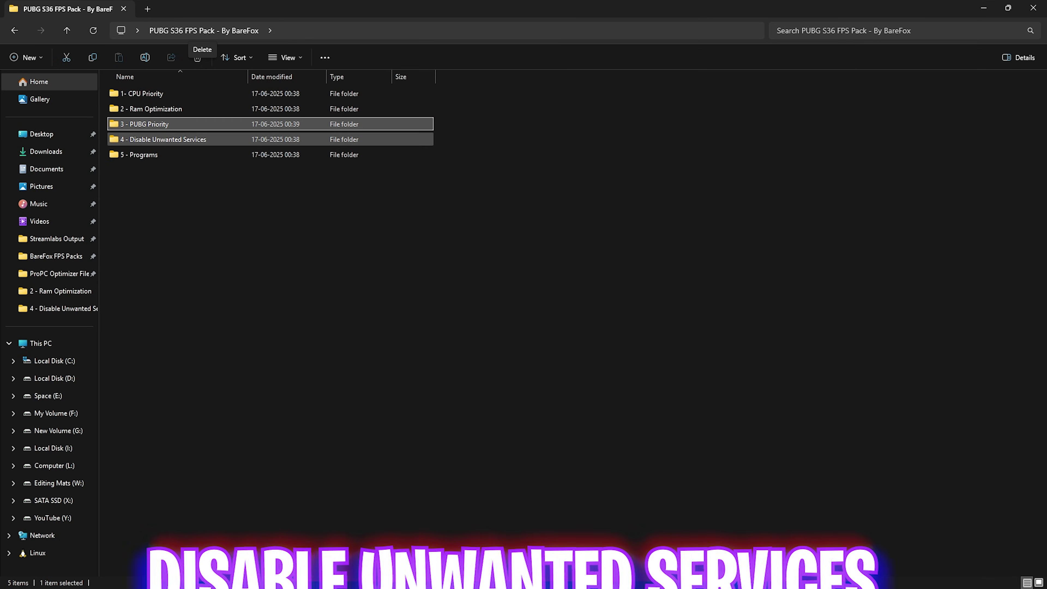
Open the 4 - Disable Unwanted Services folder and select Disable Bluetooth Services.reg together with Disable Printer Services.reg.
double_click(182, 139)
key("Return")
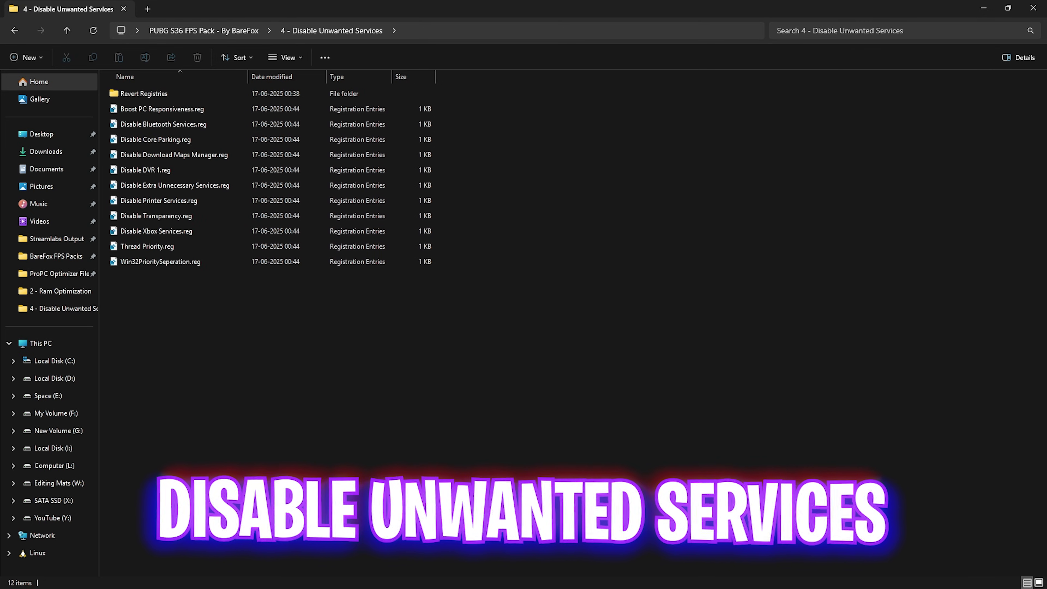
left_click_drag(219, 340, 209, 105)
left_click(313, 330)
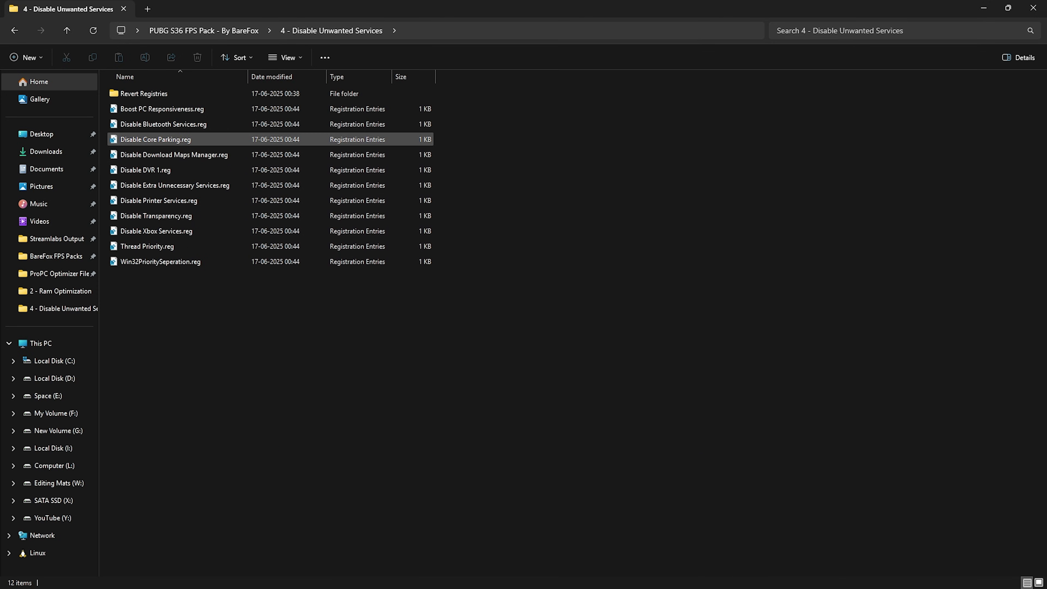
left_click(163, 124)
left_click(159, 200, "ctrl")
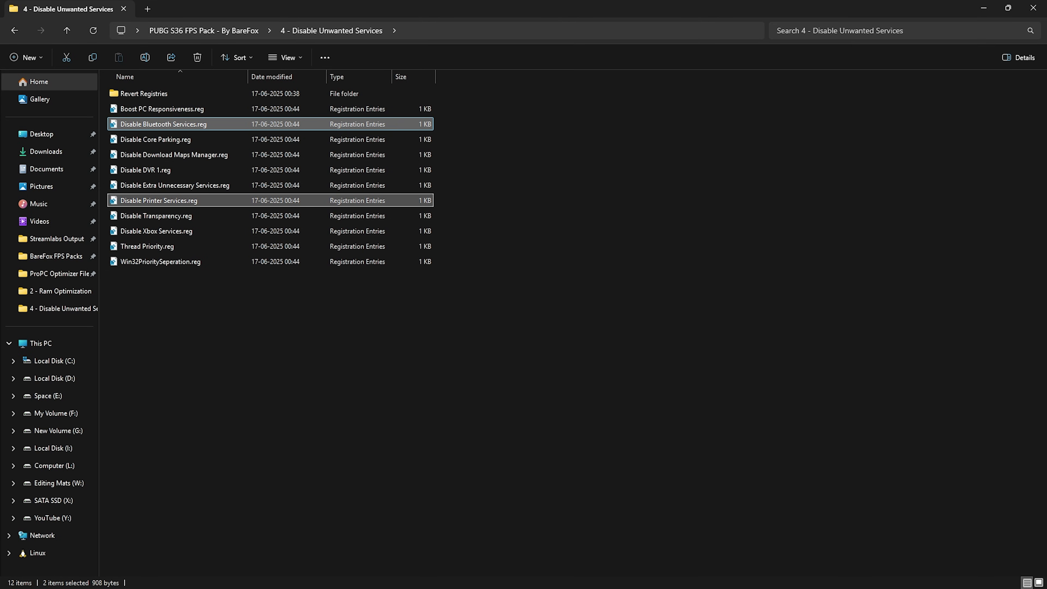
Look over the registry files in the Revert Registries folder and return to the FPS pack's main folder.
left_click(264, 305)
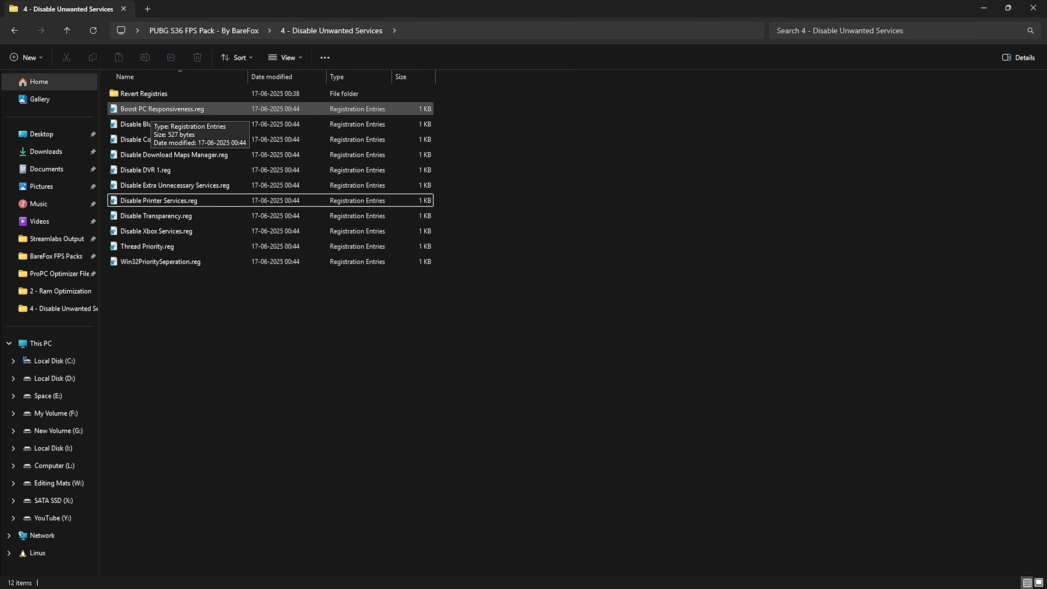
double_click(144, 94)
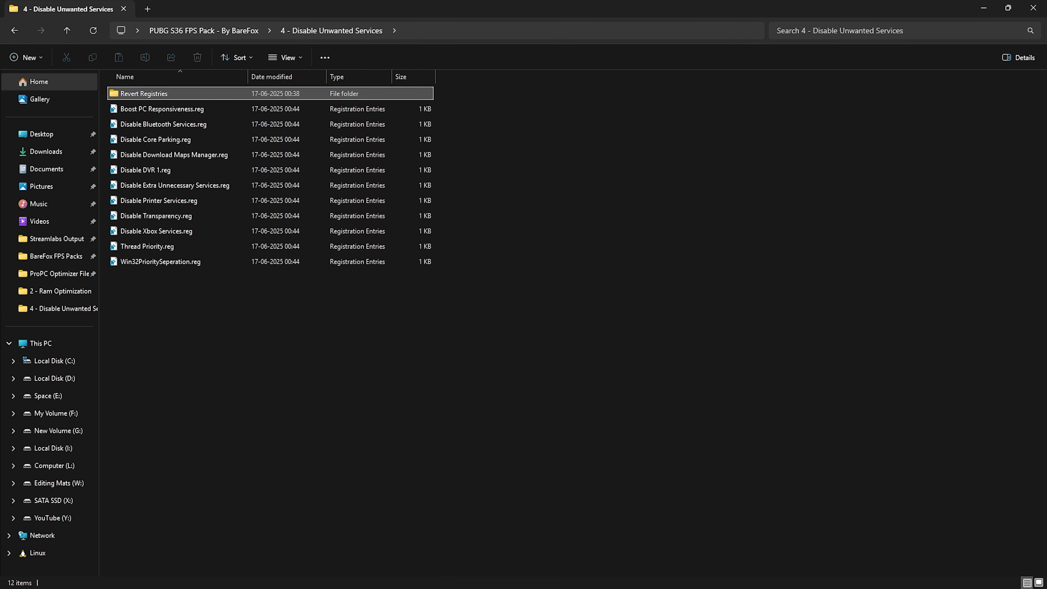
left_click(162, 93)
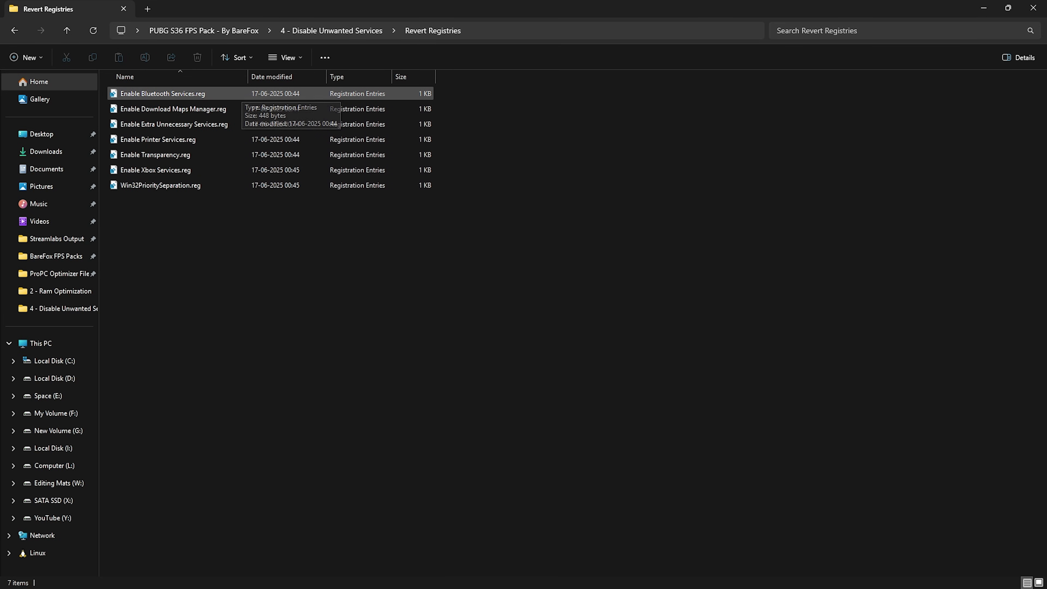
left_click(204, 30)
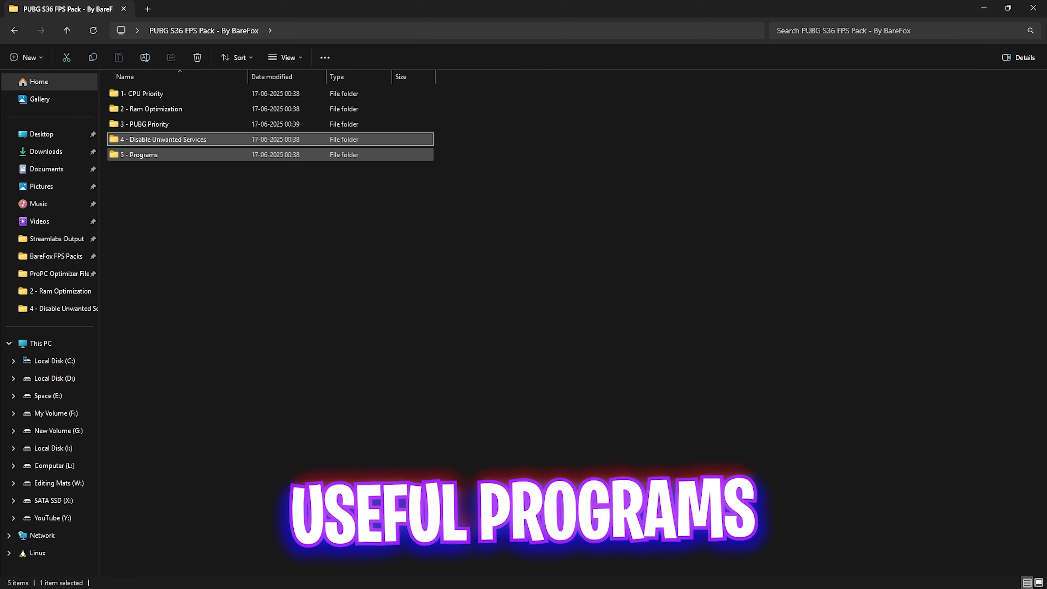
Run Clean Temporary Files.bat from the 5 - Programs folder as administrator and confirm deleting all temporary files.
double_click(139, 154)
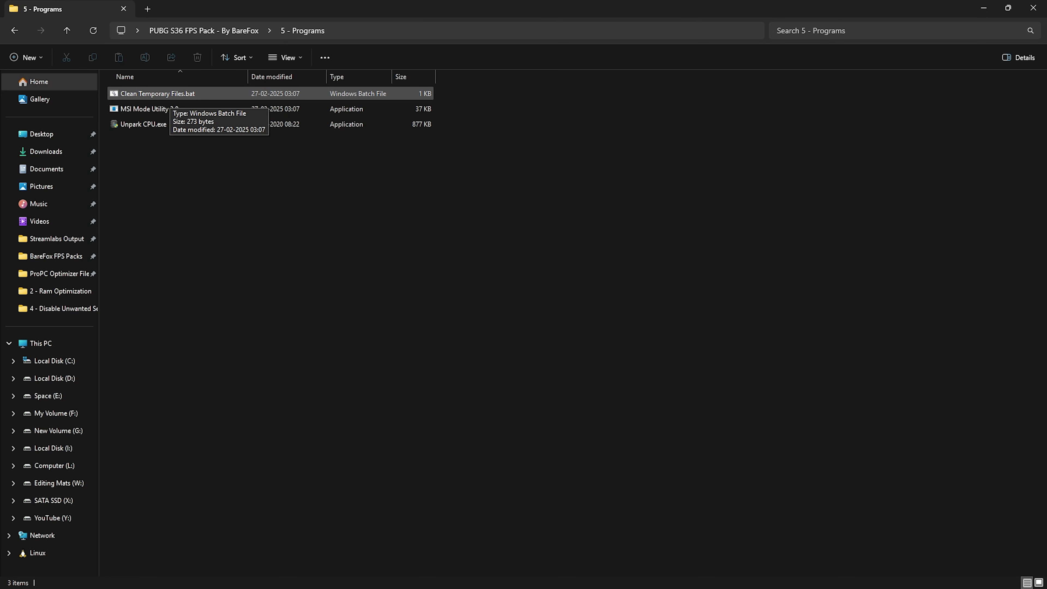
left_click(170, 94)
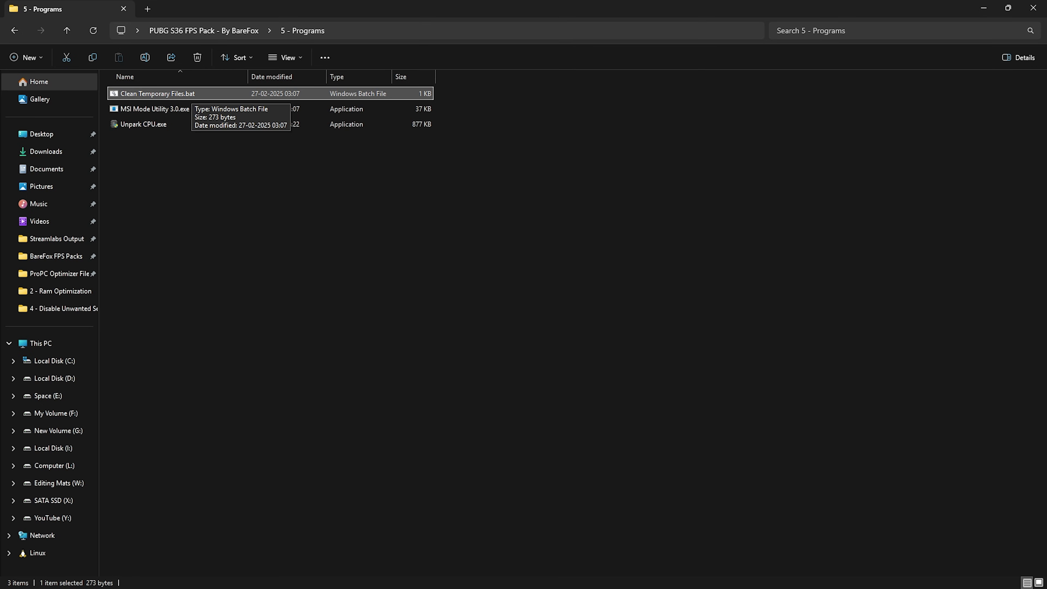
right_click(192, 94)
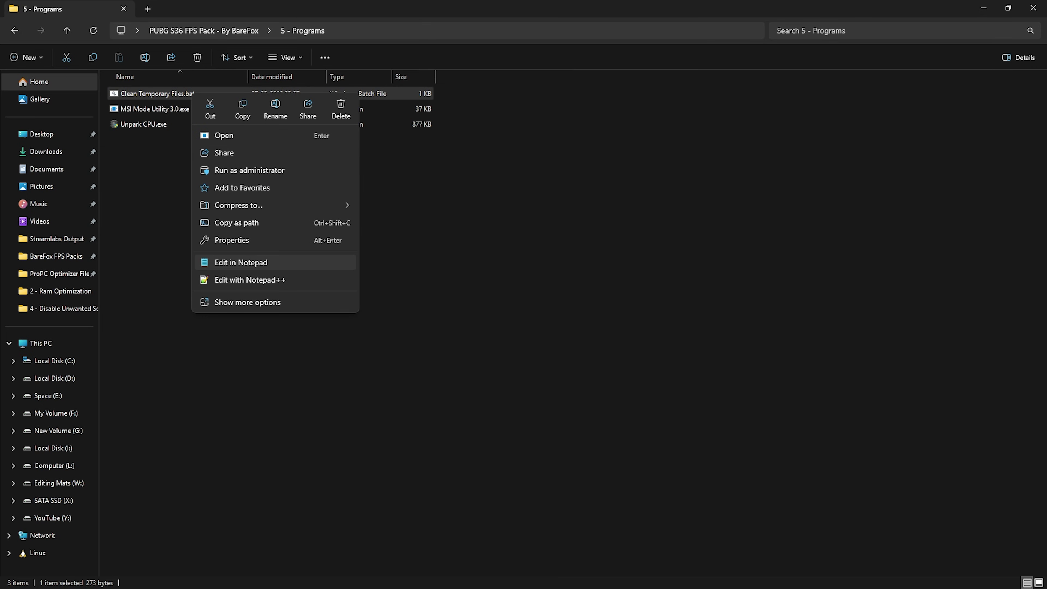
left_click(249, 171)
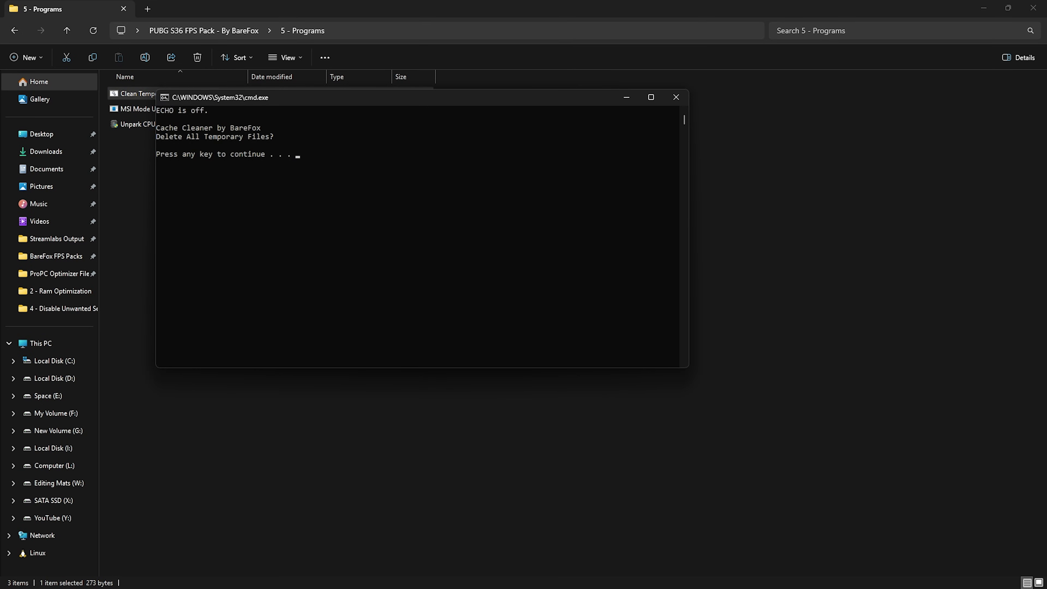
key("Return")
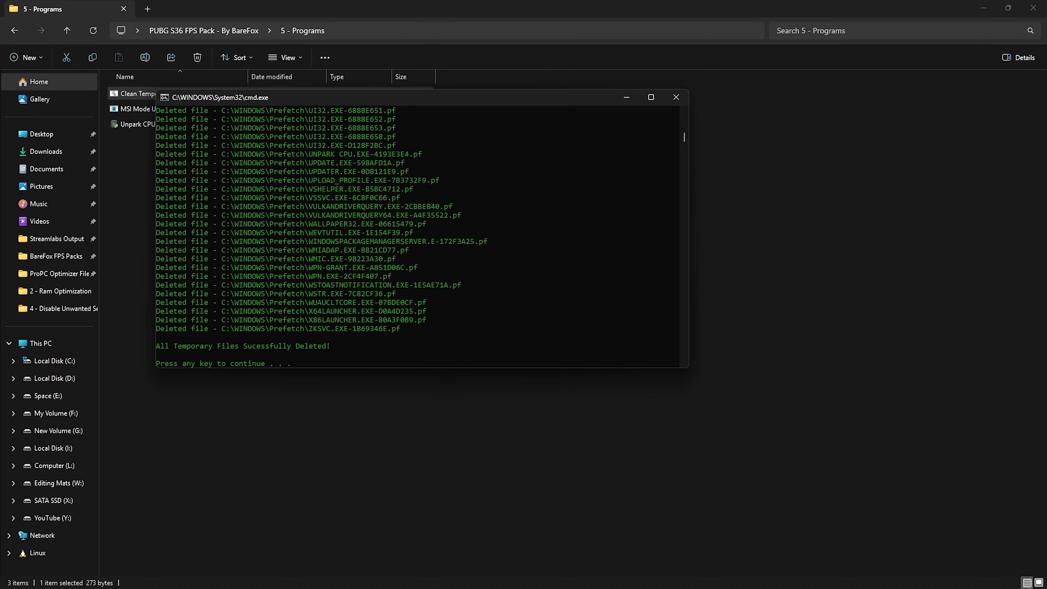
key("Return")
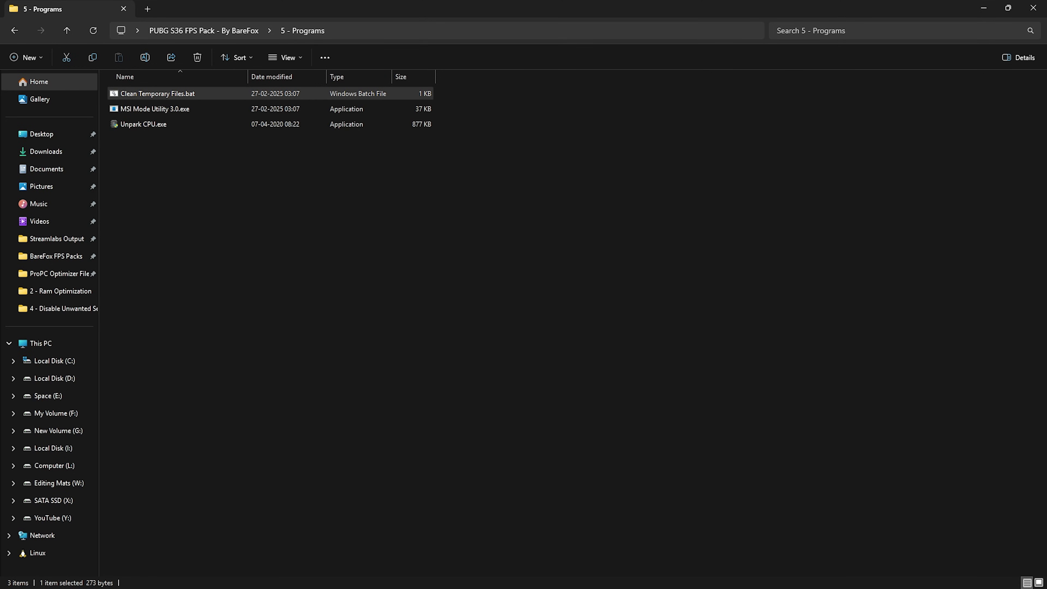
Run MSI Mode Utility 3.0.exe as administrator, inspect the NVIDIA GeForce RTX 2070 SUPER entry and close the utility.
left_click(155, 109)
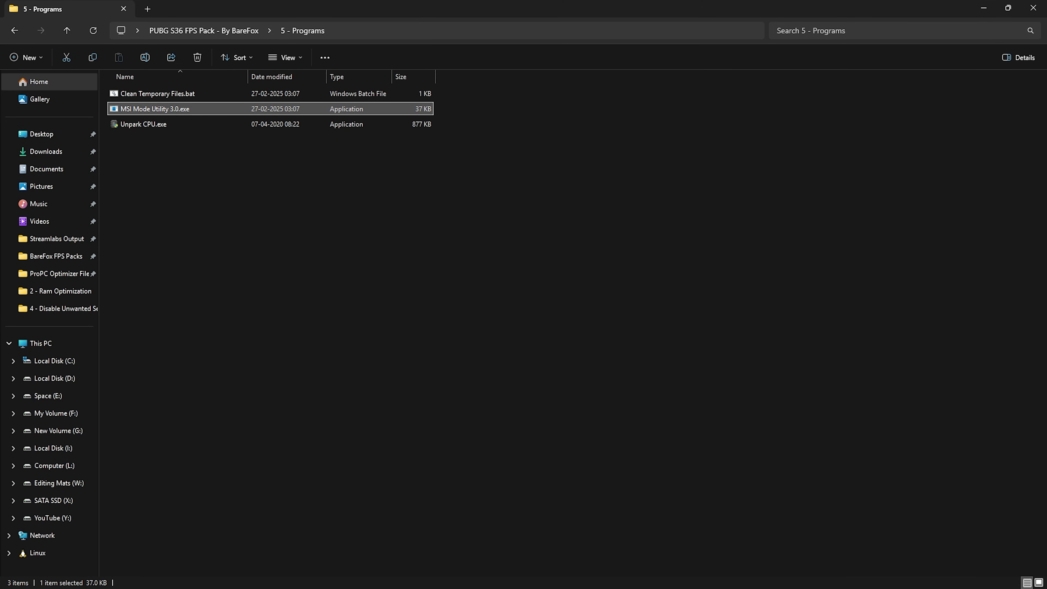
right_click(188, 112)
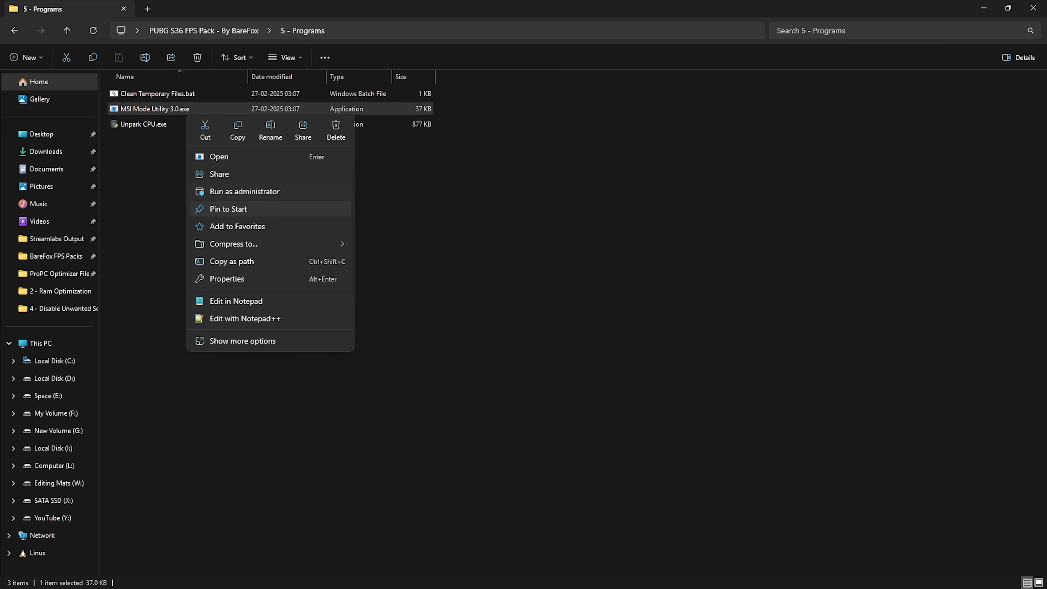
left_click(245, 191)
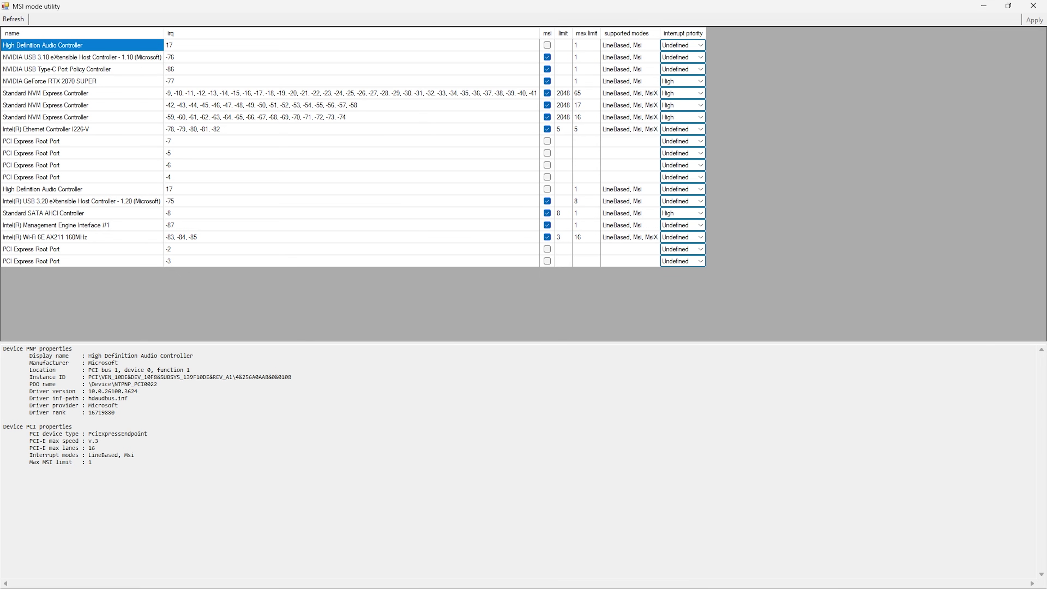
left_click(82, 81)
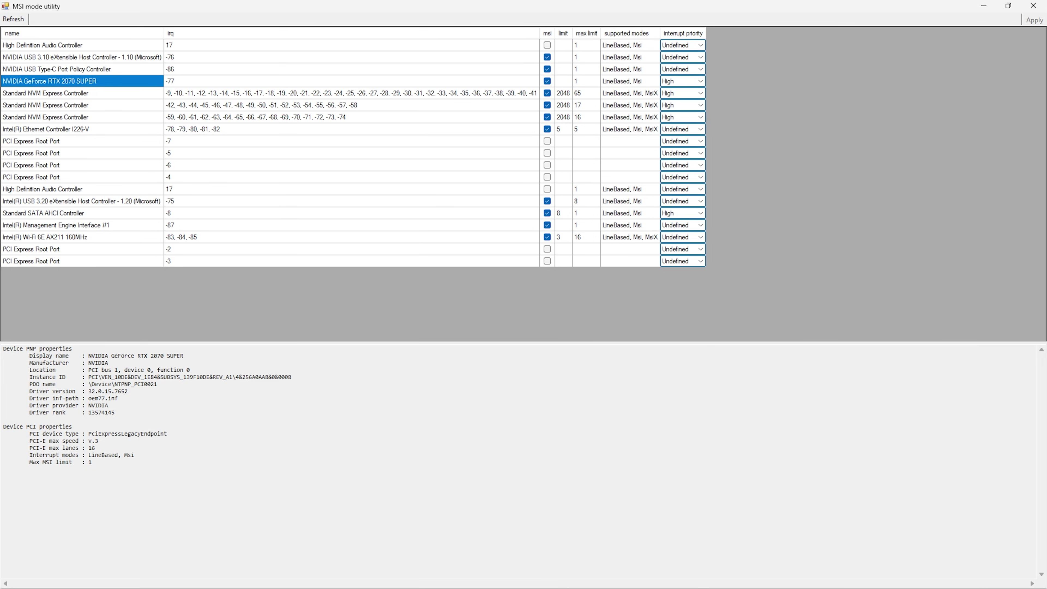
left_click(1033, 6)
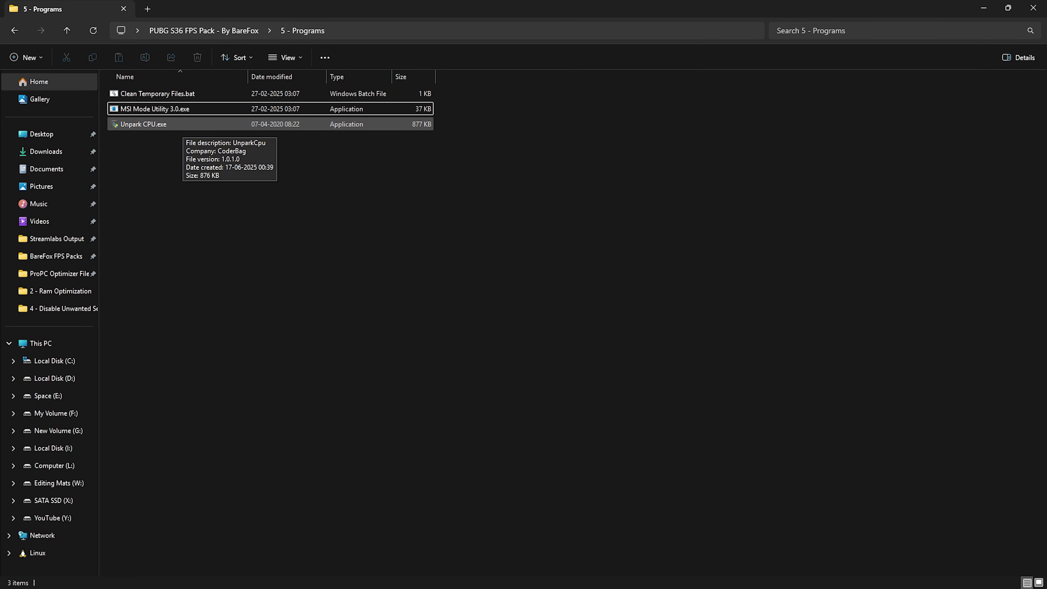
Run Unpark CPU.exe as administrator, apply a 100% core parking index for the Ultimate Performance plan, and close the tool and the folder.
double_click(182, 125)
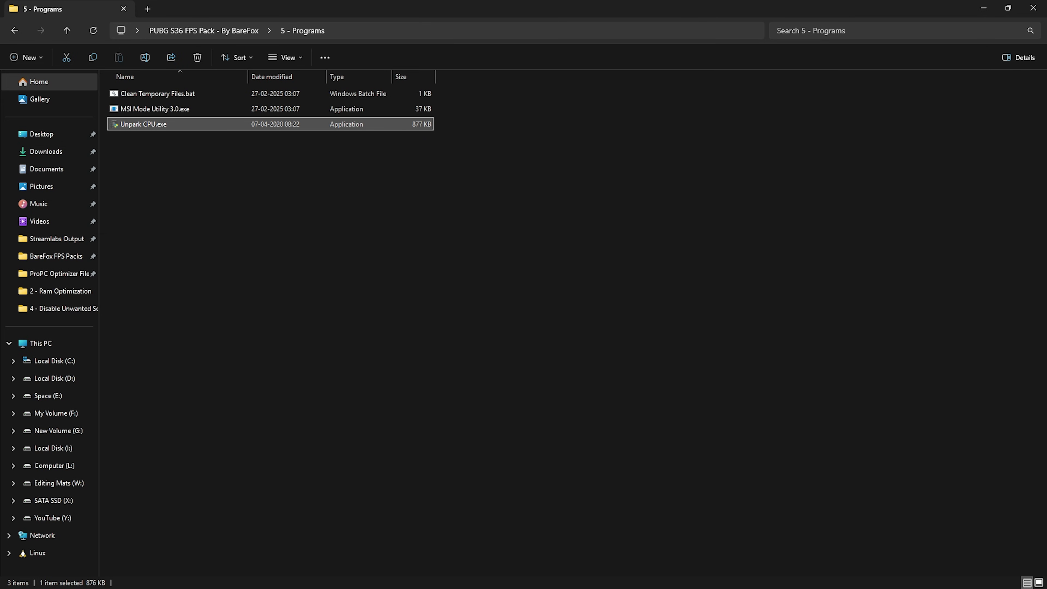
right_click(184, 125)
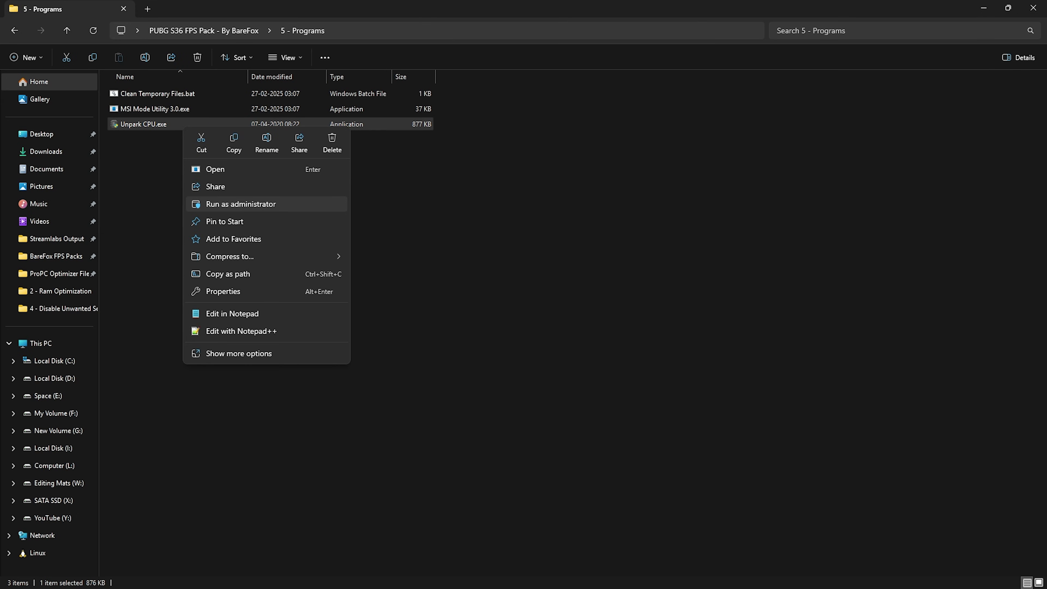
left_click(241, 204)
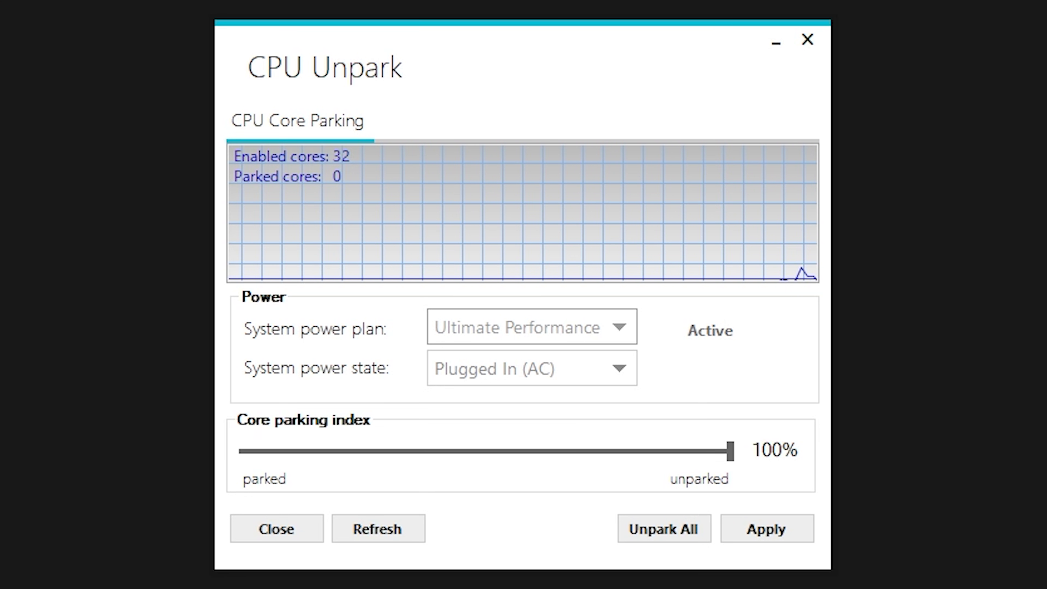
left_click(594, 327)
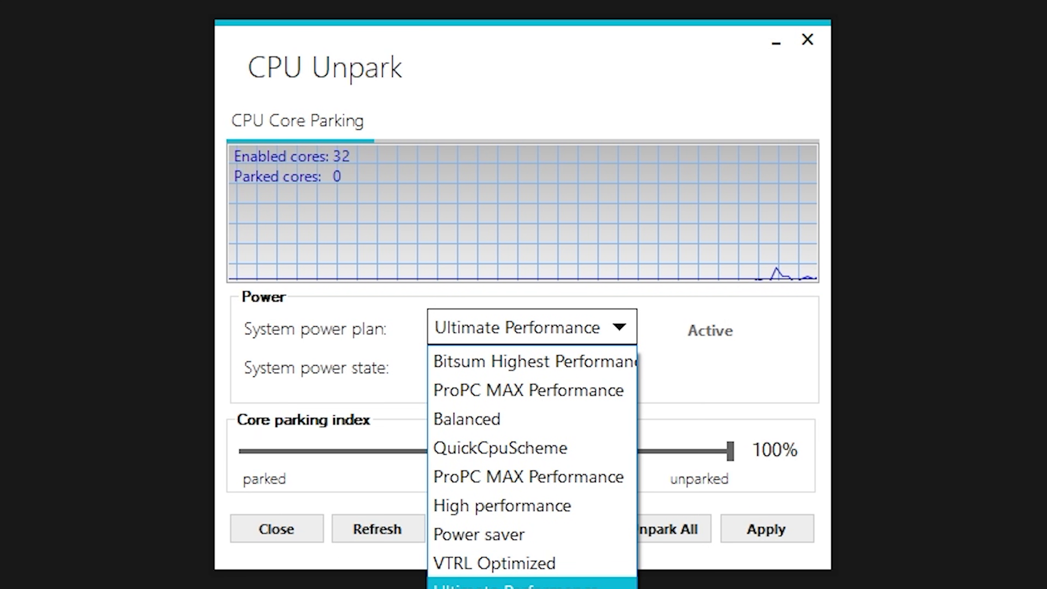
key("Escape")
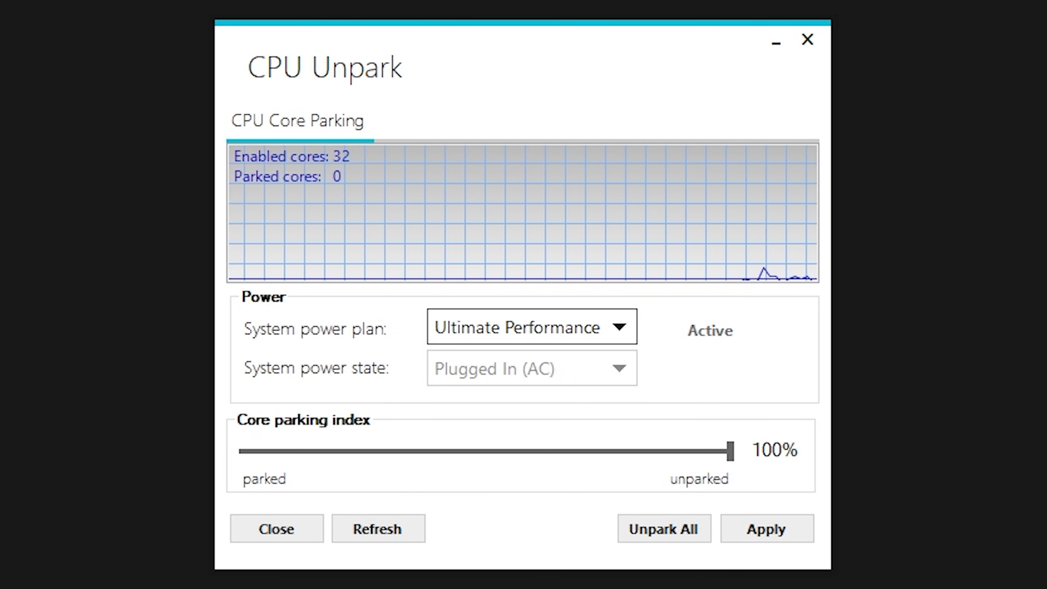
mouse_move(730, 452)
left_mouse_down()
mouse_move(583, 451)
mouse_move(731, 451)
left_mouse_up()
left_click(767, 528)
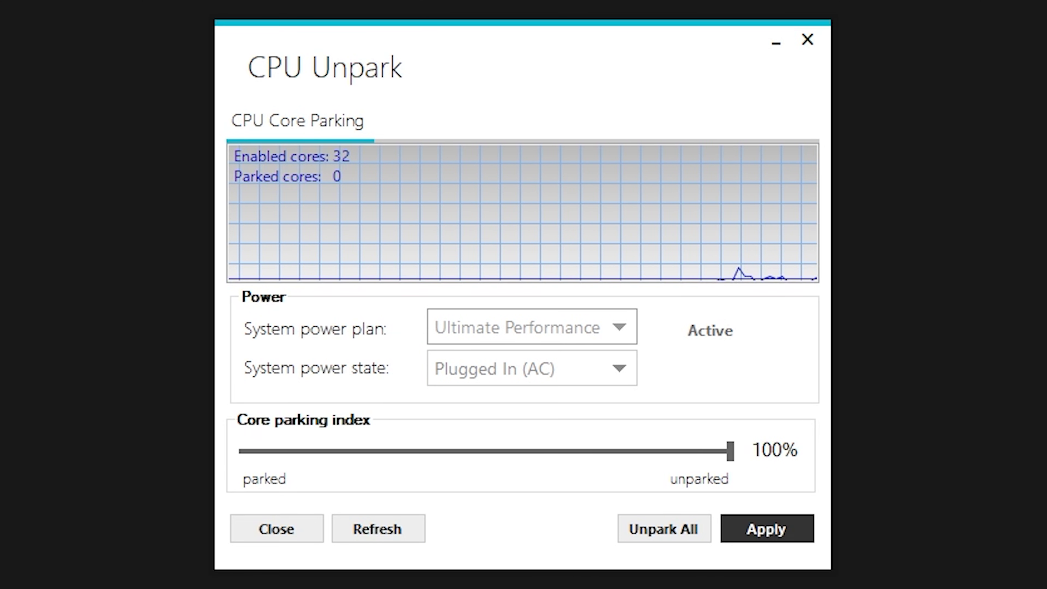
left_click(690, 365)
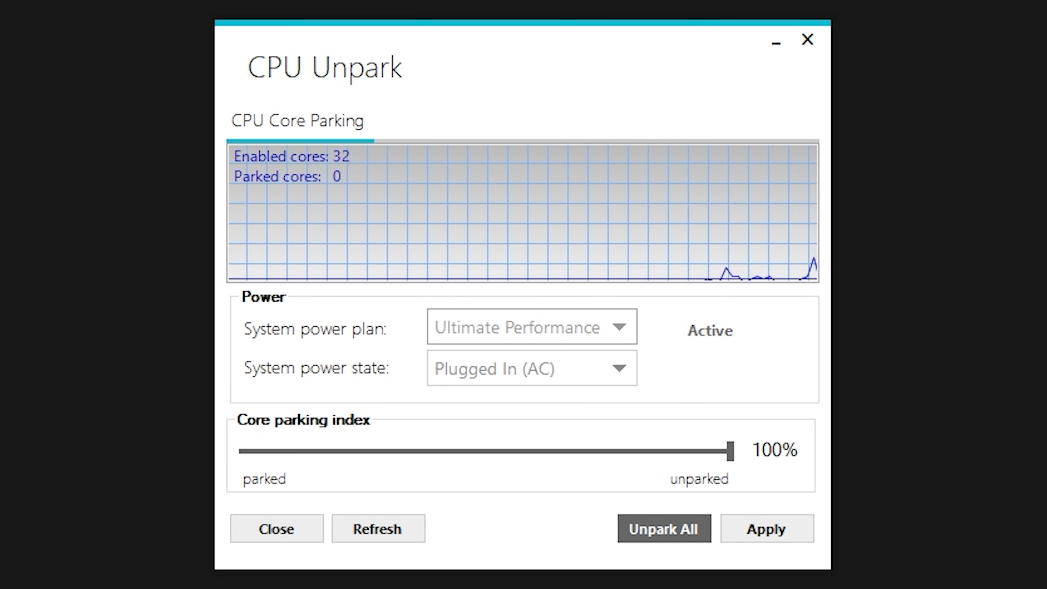
left_click(807, 39)
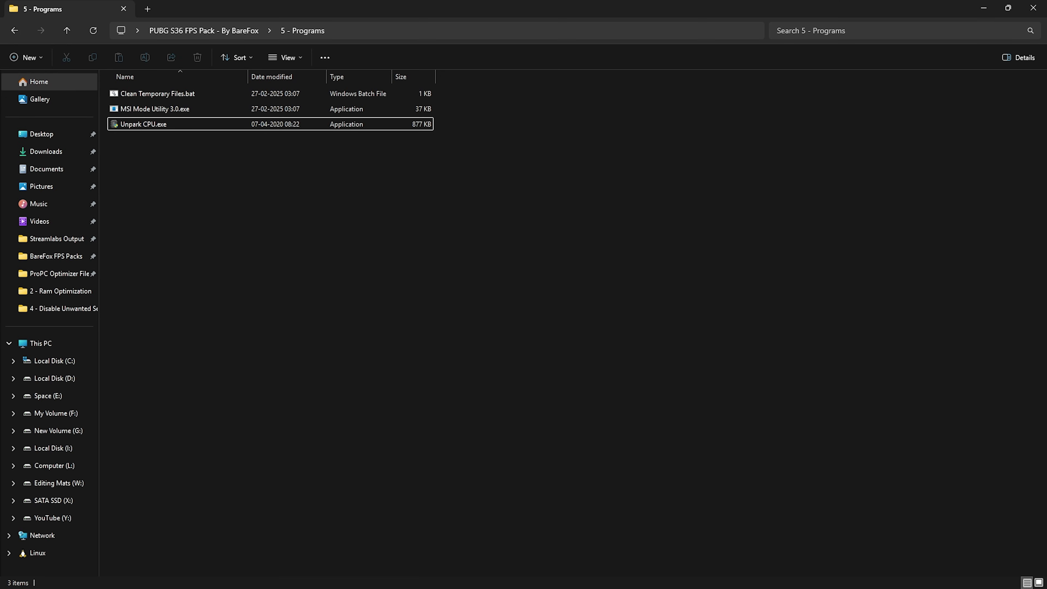
left_click(1033, 7)
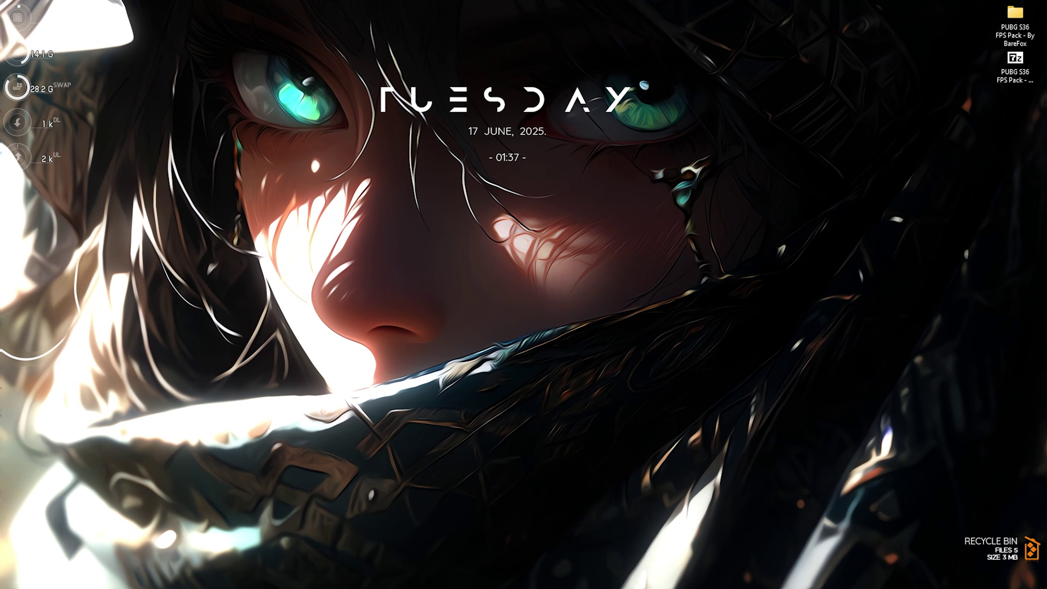
Open Task Manager maximized and review the startup apps, checking the enable and disable options for Camera Hub.exe and lghub_system_tray.exe.
key("ctrl+shift+Escape")
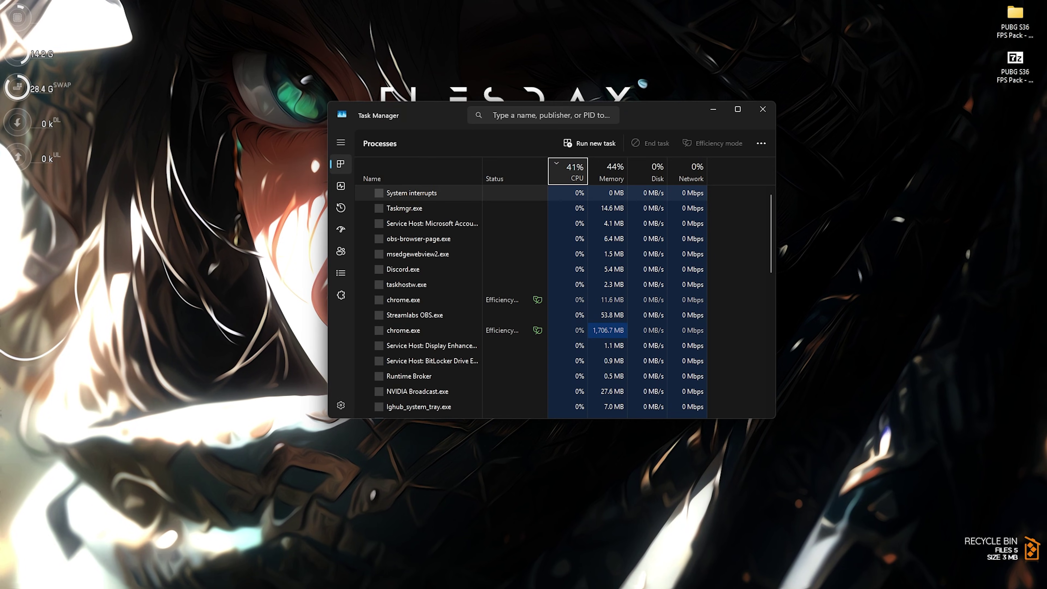
key("super+Up")
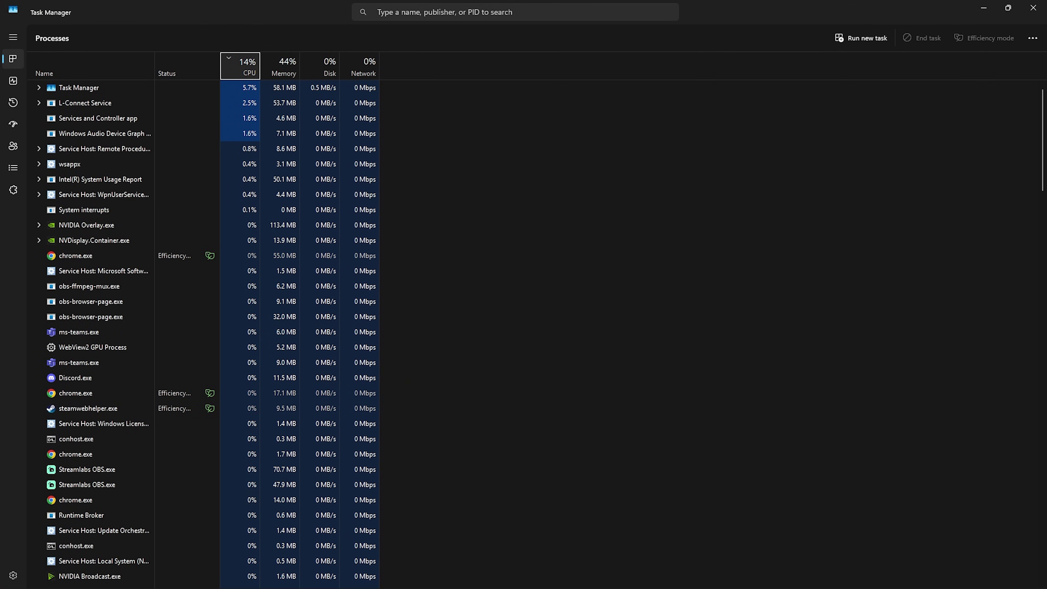
left_click(13, 123)
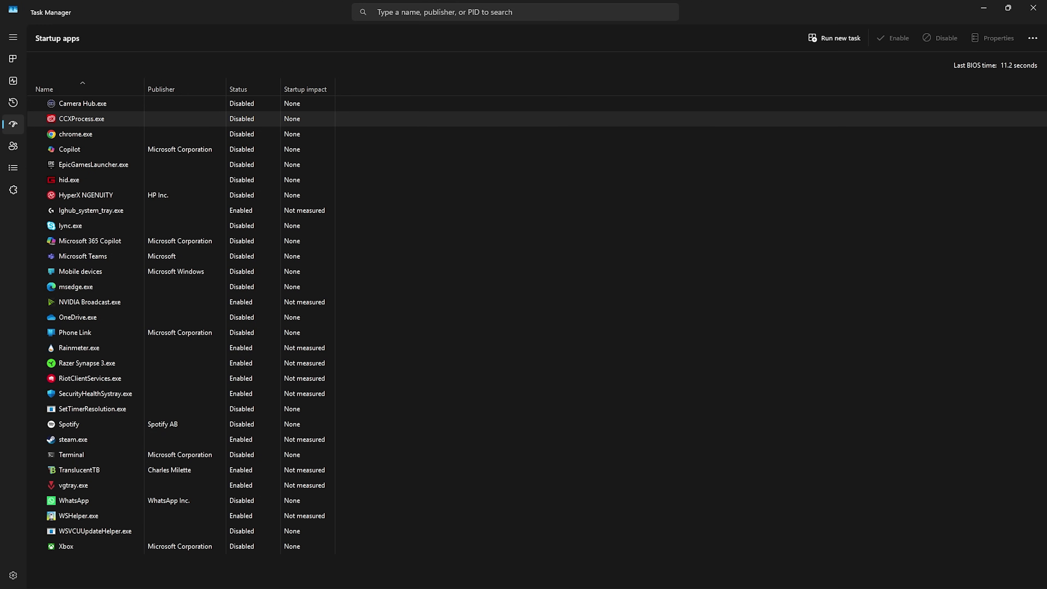
right_click(148, 108)
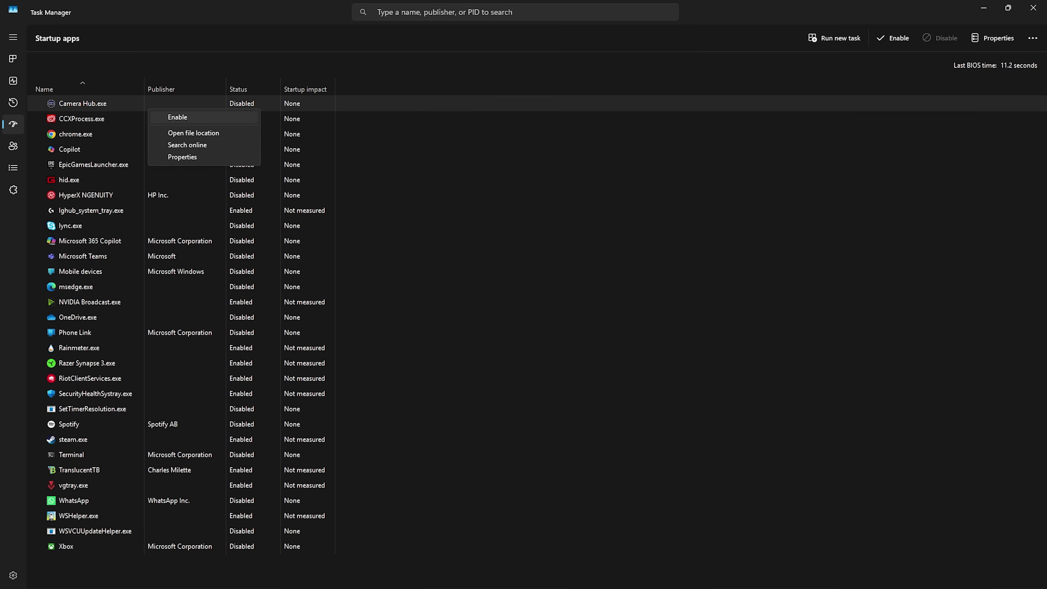
right_click(194, 210)
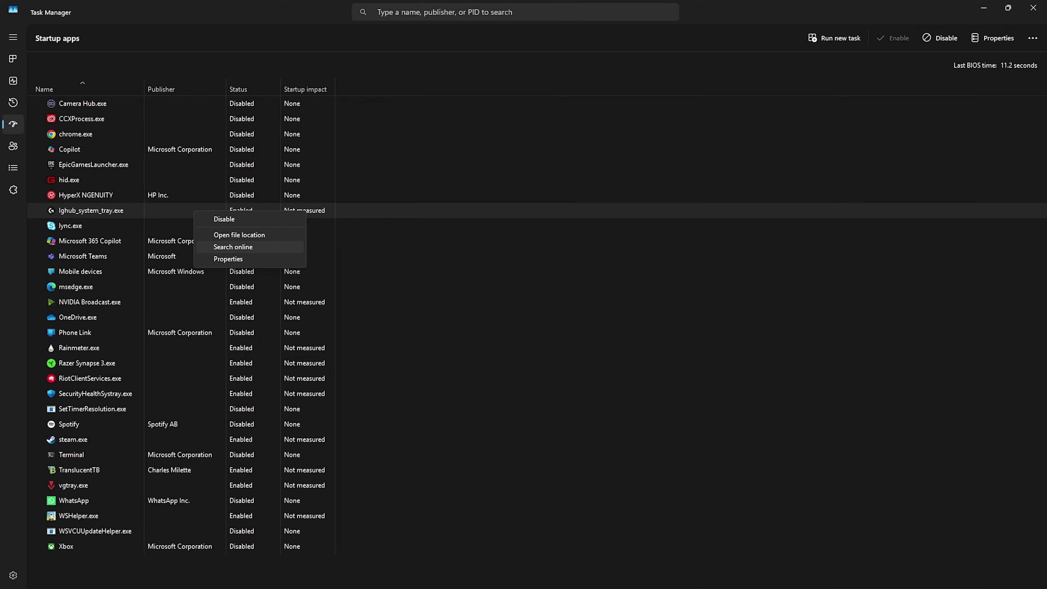
left_click(206, 486)
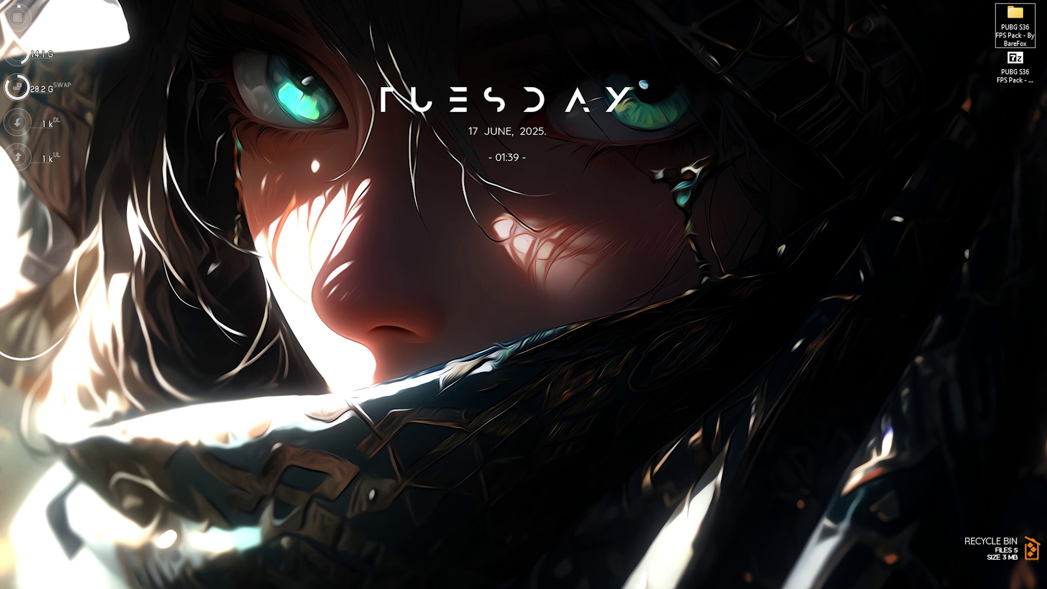
Run appdata and open the TslGame folder inside AppData\Local.
key("super+r")
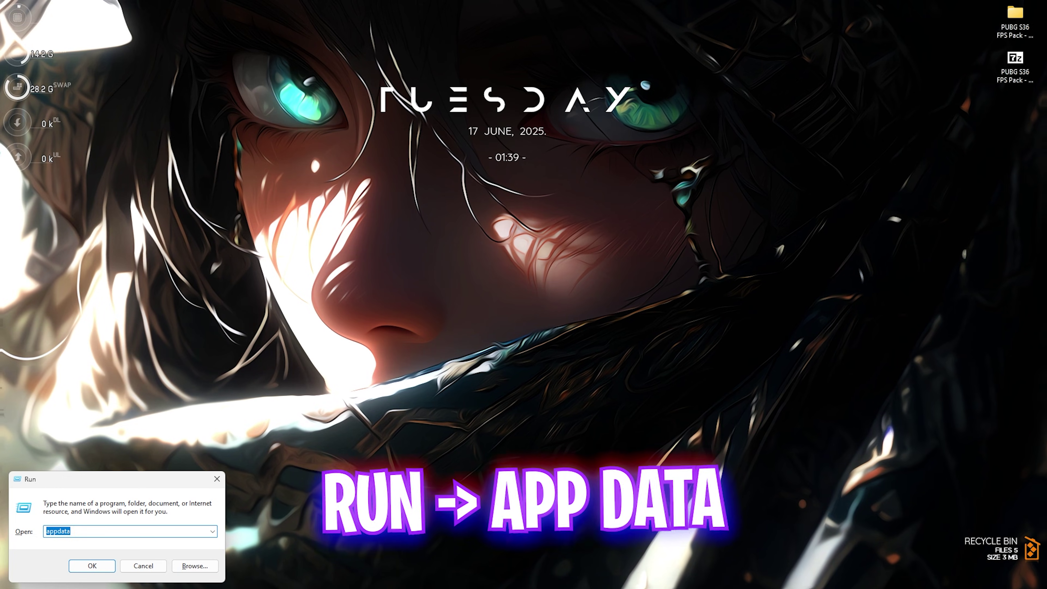
key("Return")
double_click(165, 97)
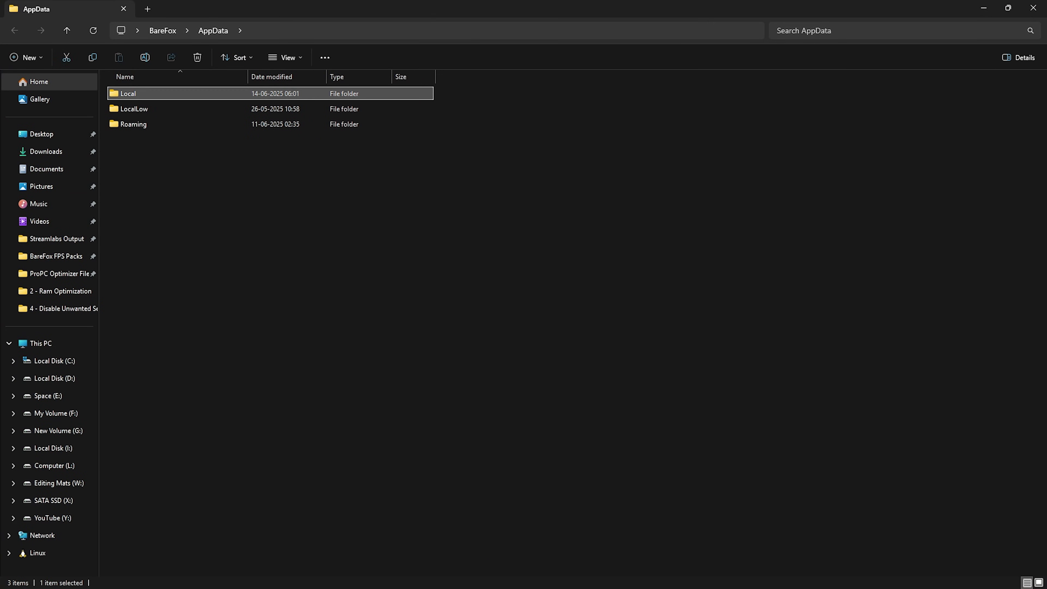
left_click(198, 292)
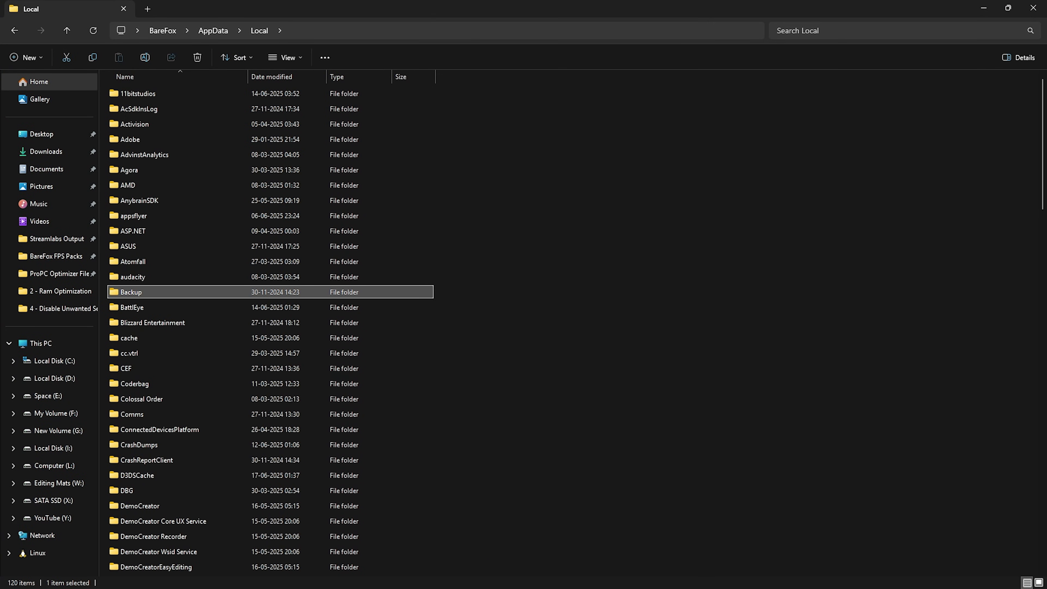
key("t")
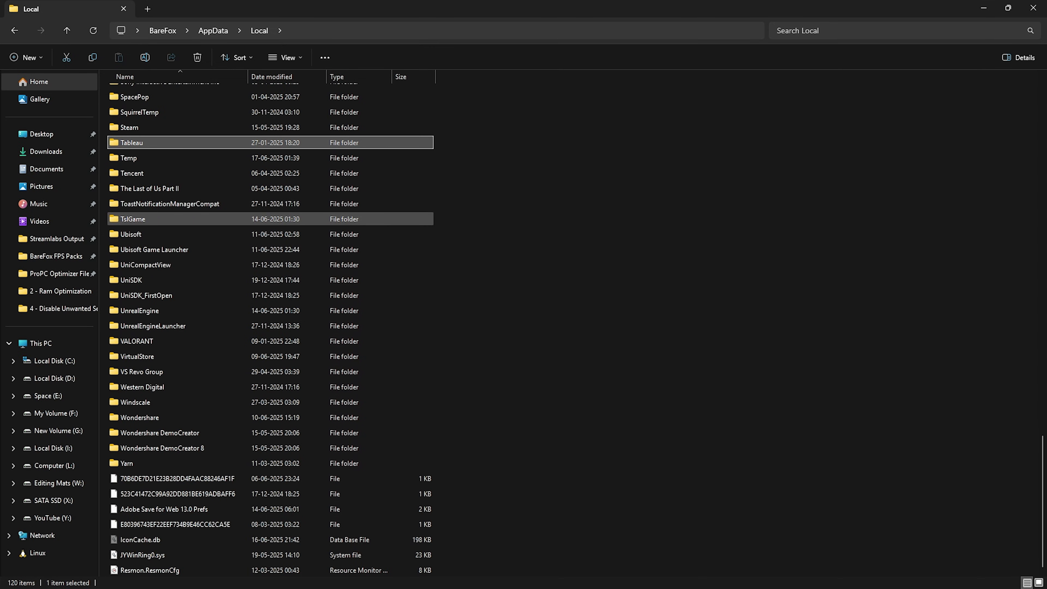
double_click(133, 218)
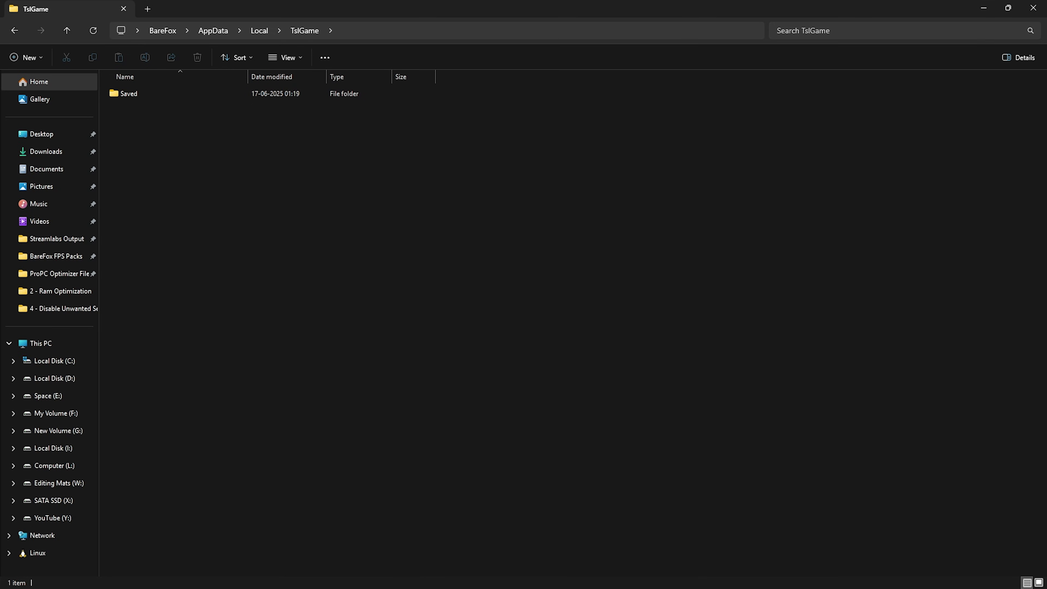
Open the WindowsNoEditor folder inside TslGame's Saved\Config folder.
double_click(128, 94)
double_click(131, 109)
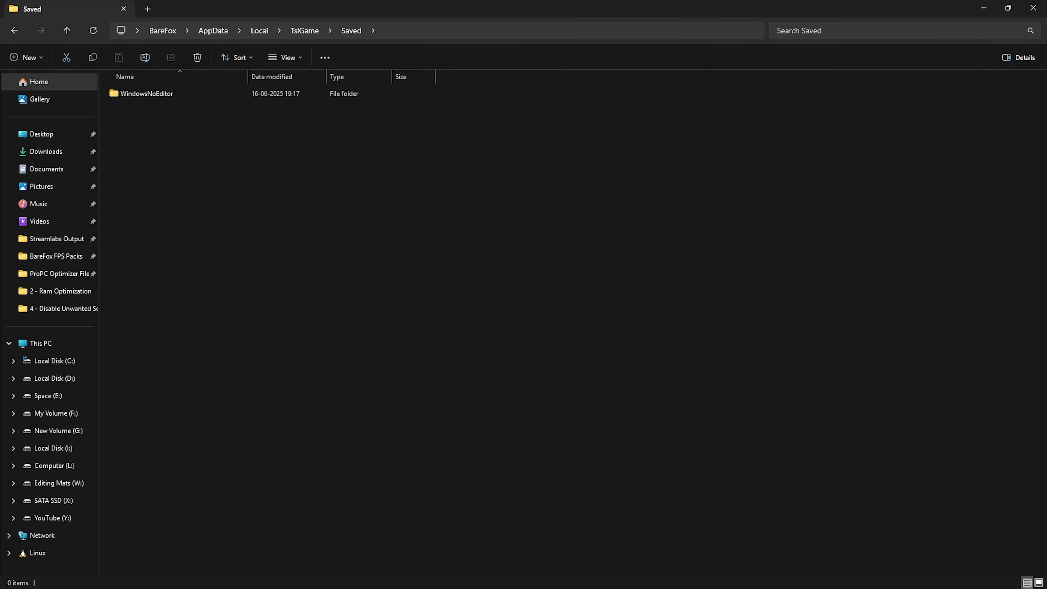
left_click(147, 93)
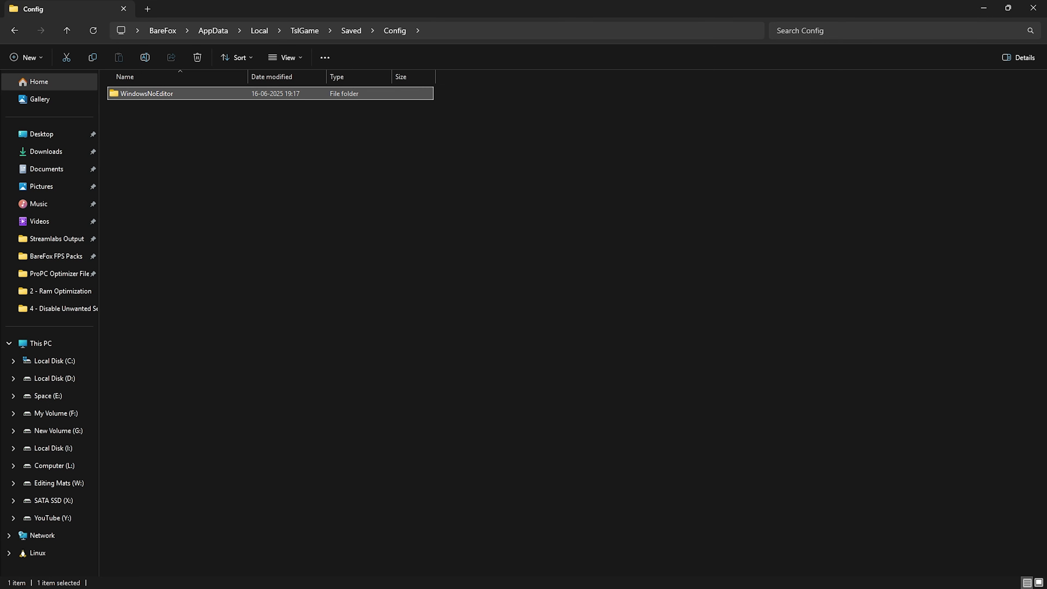
key("Return")
Duplicate GameUserSettings.ini within the WindowsNoEditor folder as a backup copy.
key("Down")
key("Down")
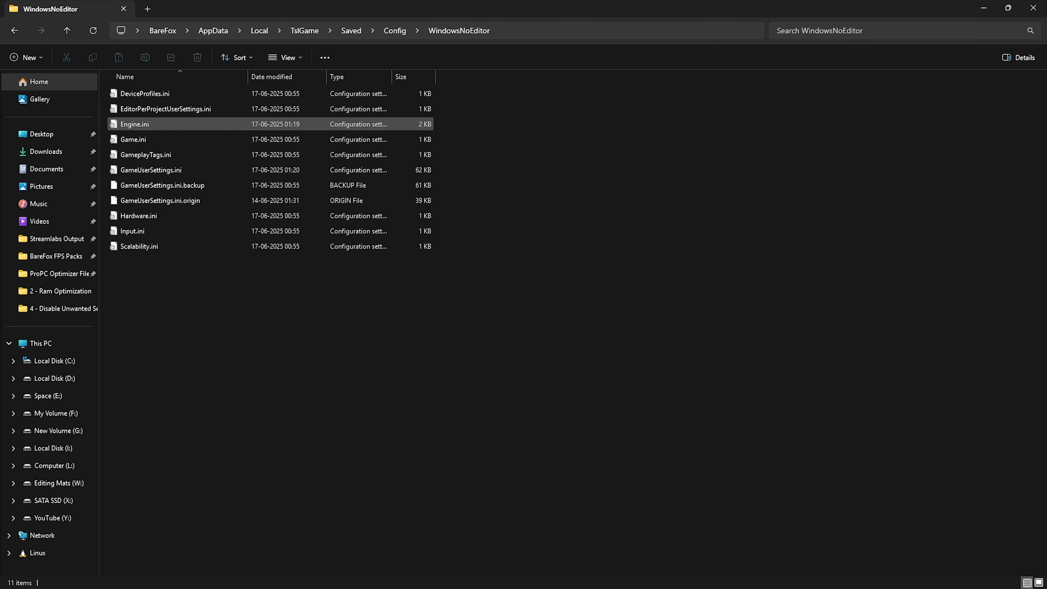
key("Down")
key("Down")
key("Down")
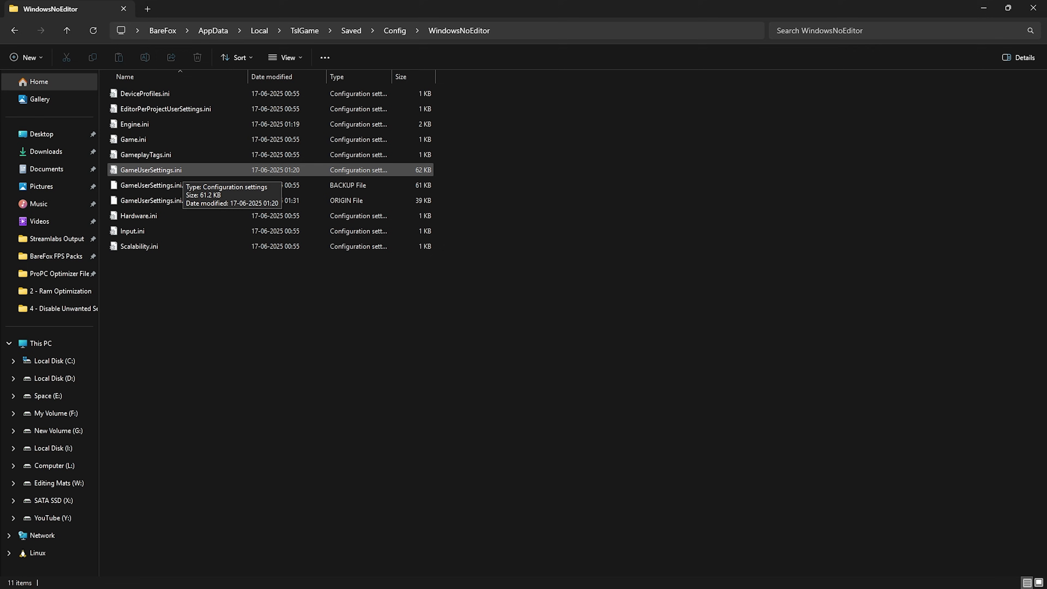
right_click(183, 171)
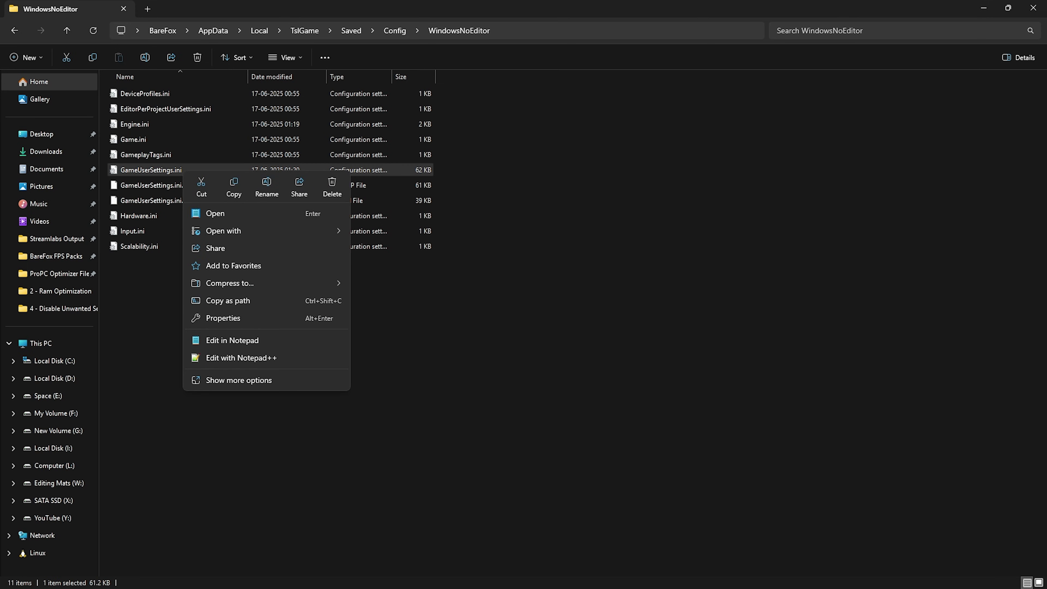
left_click(233, 187)
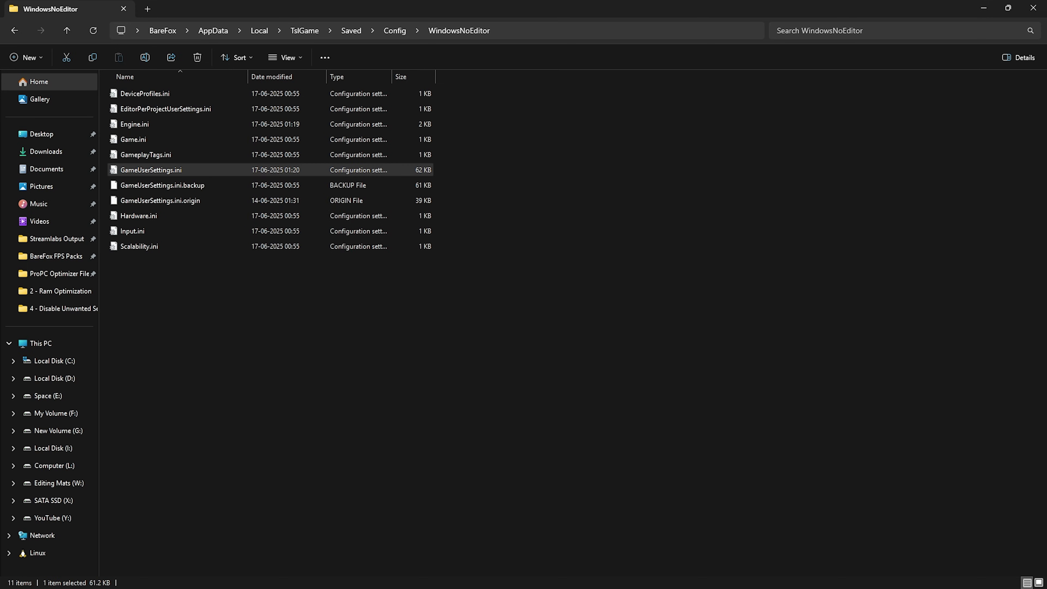
key("ctrl+v")
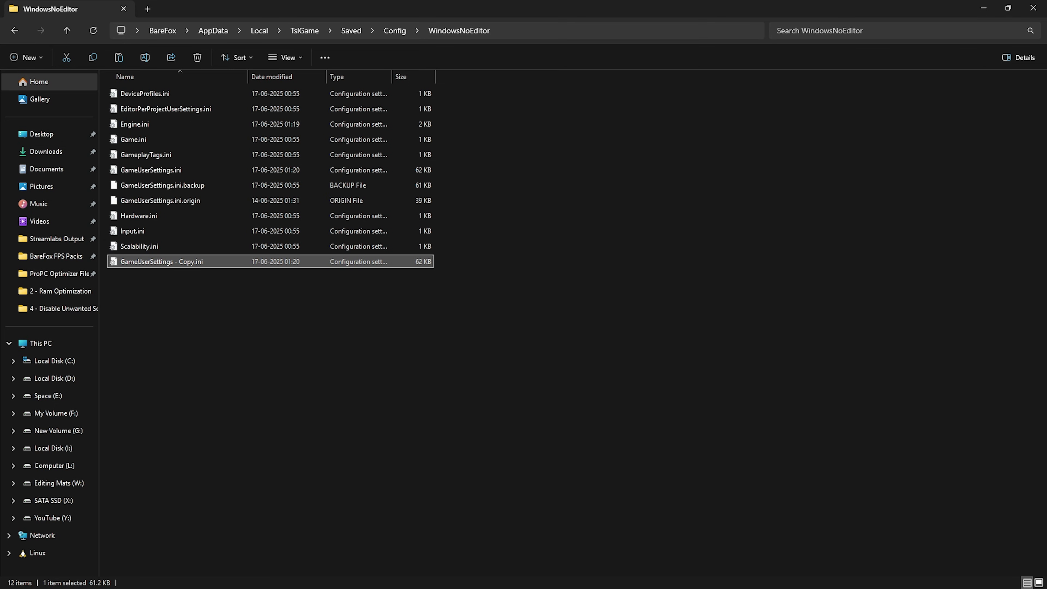
left_click(172, 276)
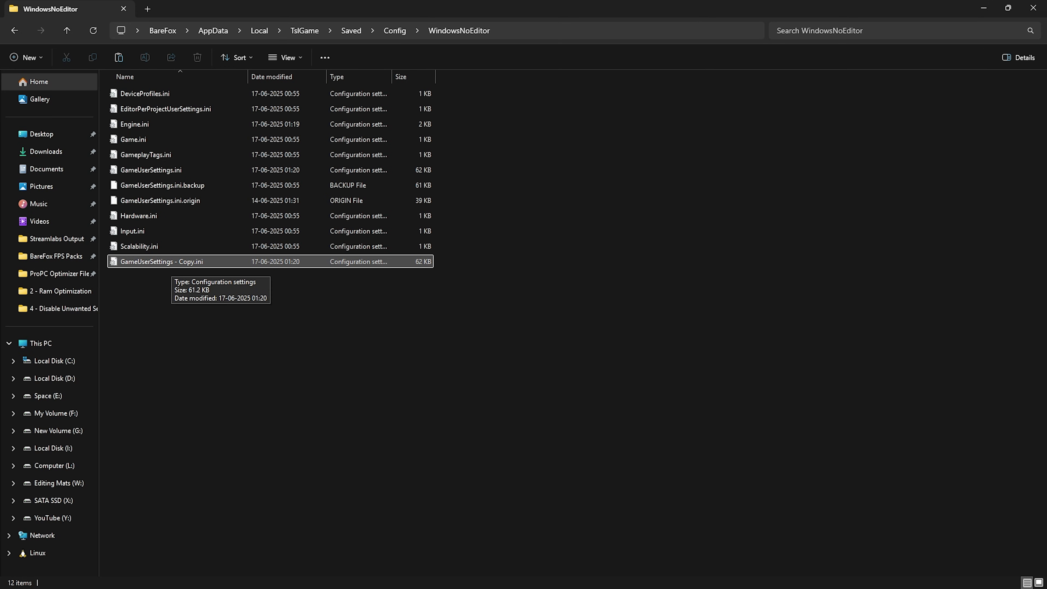
Open the original GameUserSettings.ini for editing in Notepad.
left_click(165, 170)
right_click(167, 172)
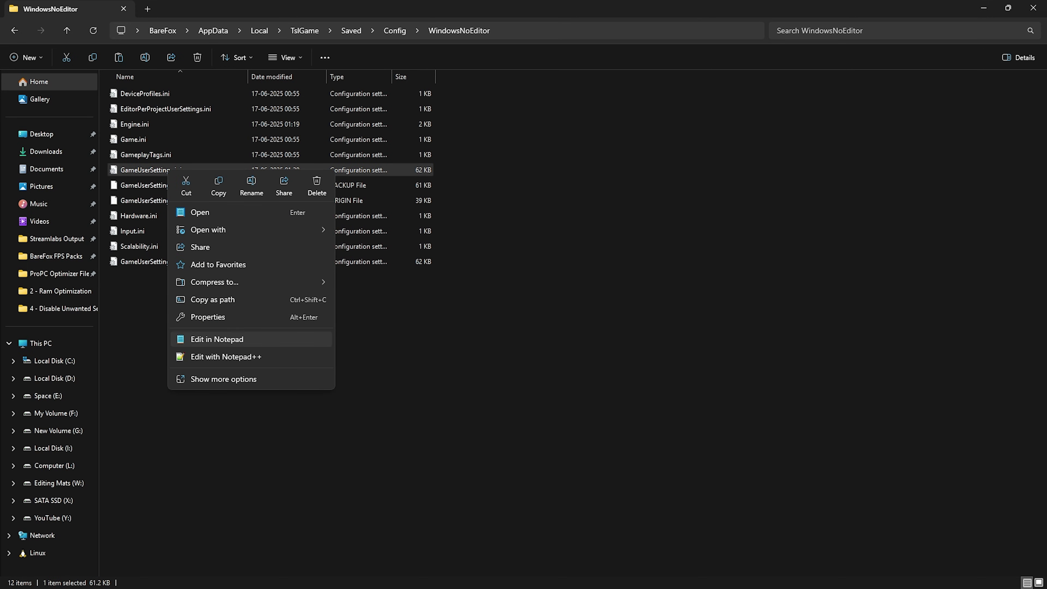
left_click(216, 339)
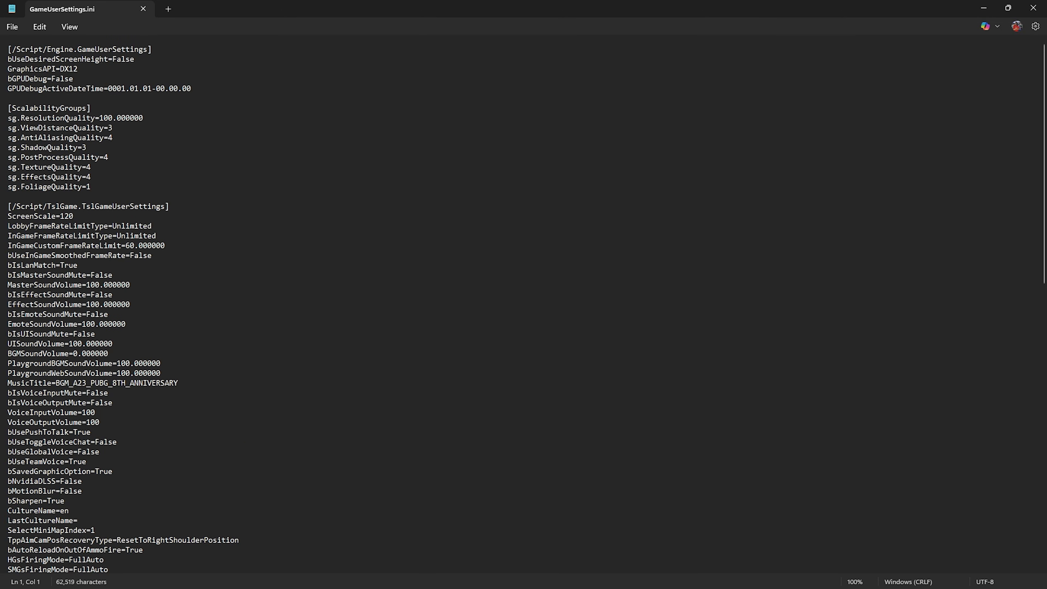
Set GraphicsAPI to DX12 in the Engine.GameUserSettings section.
mouse_move(56, 69)
left_mouse_down()
mouse_move(16, 69)
mouse_move(73, 69)
left_mouse_up()
left_click(57, 69)
left_click(78, 69)
key("Delete")
type("1")
key("BackSpace")
type("2")
Set sg.ResolutionQuality to 100.000000 in the ScalabilityGroups section.
left_click_drag(12, 108, 82, 108)
left_click(82, 107)
key("Down")
key("Right")
key("Right")
key("Right")
key("Right")
key("shift+Right")
key("shift+Right")
key("shift+Right")
type("90")
key("BackSpace")
key("BackSpace")
type("100")
Set sg.ViewDistanceQuality to 3, and both sg.ShadowQuality and sg.PostProcessQuality to 0.
left_click_drag(113, 129, 108, 138)
type("3")
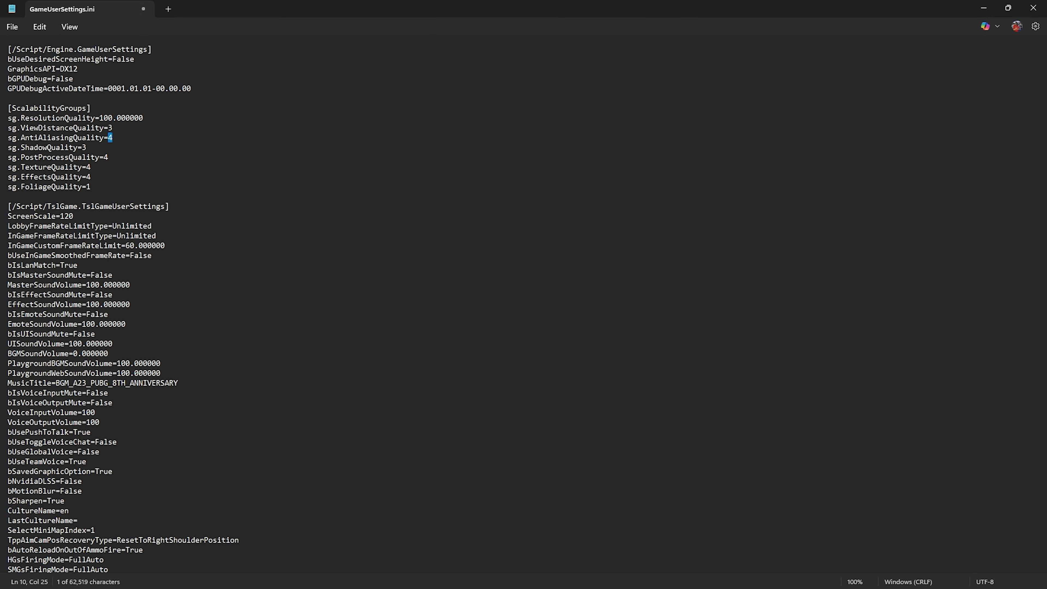
left_click_drag(87, 147, 82, 148)
type("0")
double_click(106, 157)
type("0")
Set sg.TextureQuality to 2, sg.EffectsQuality to 1 and sg.FoliageQuality to 0.
double_click(88, 167)
type("2")
key("Down")
key("BackSpace")
type("1")
double_click(88, 187)
type("0")
Check the bUseInGameSmoothedFrameRate and bMotionBlur values and set bNvidiaDLSS to True in the TslGameUserSettings section.
left_click_drag(16, 255, 121, 255)
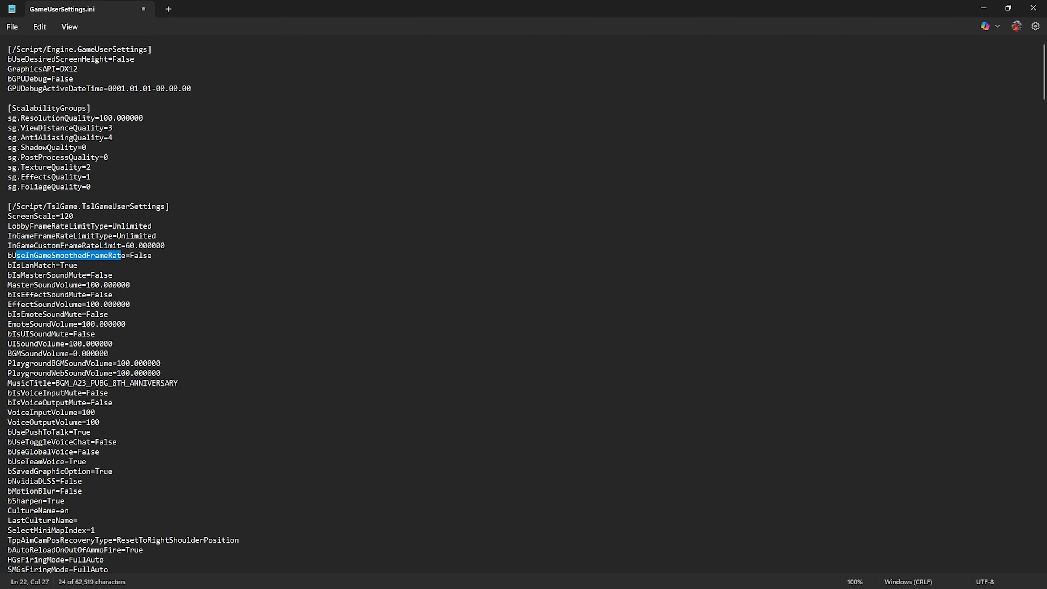
double_click(140, 255)
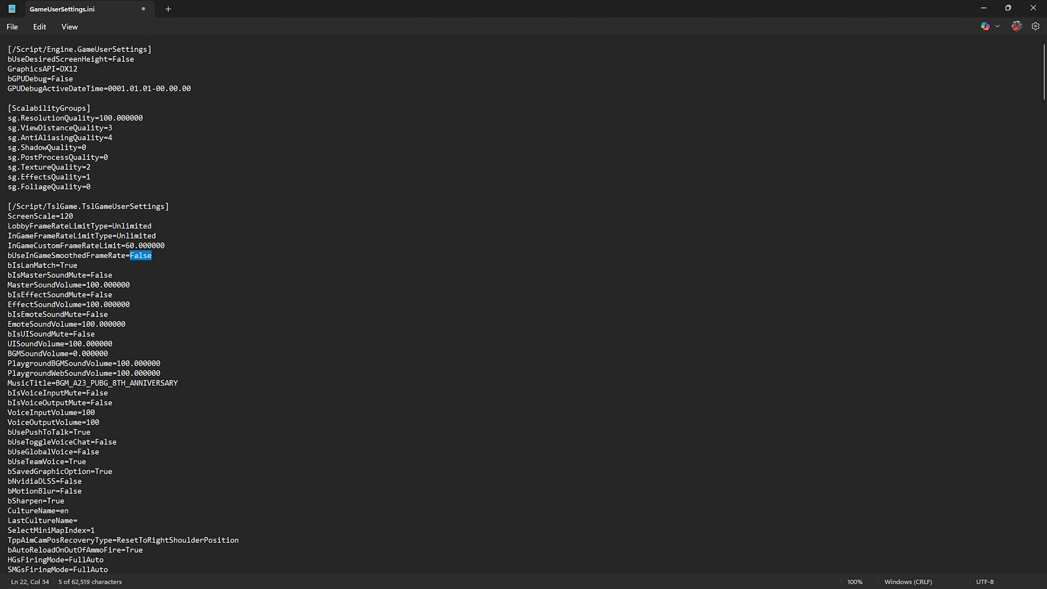
scroll(524, 305, "down", 5)
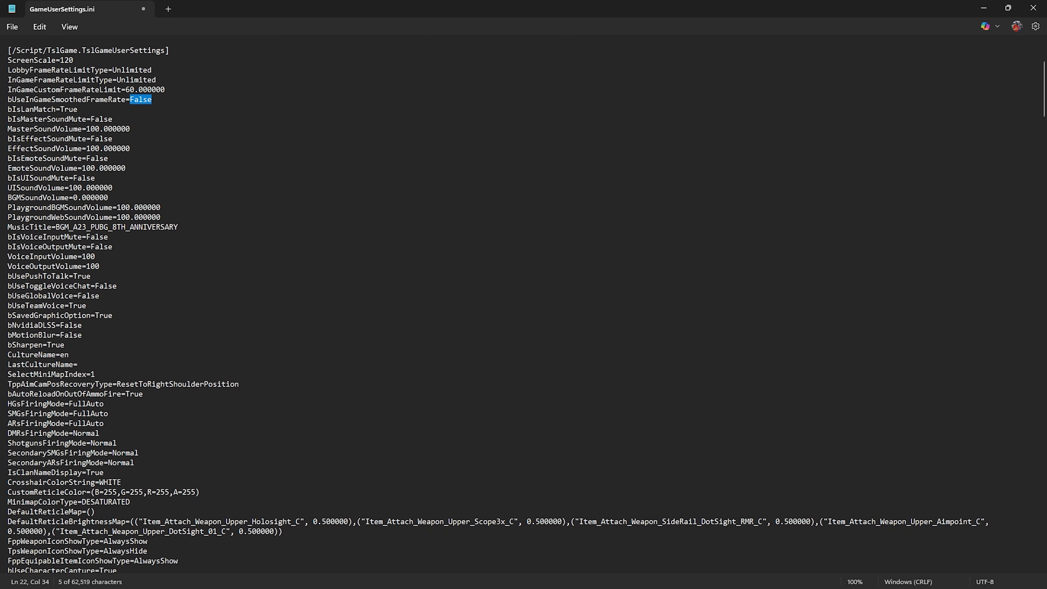
left_click_drag(12, 326, 56, 325)
left_click(56, 325)
double_click(71, 325)
type("True")
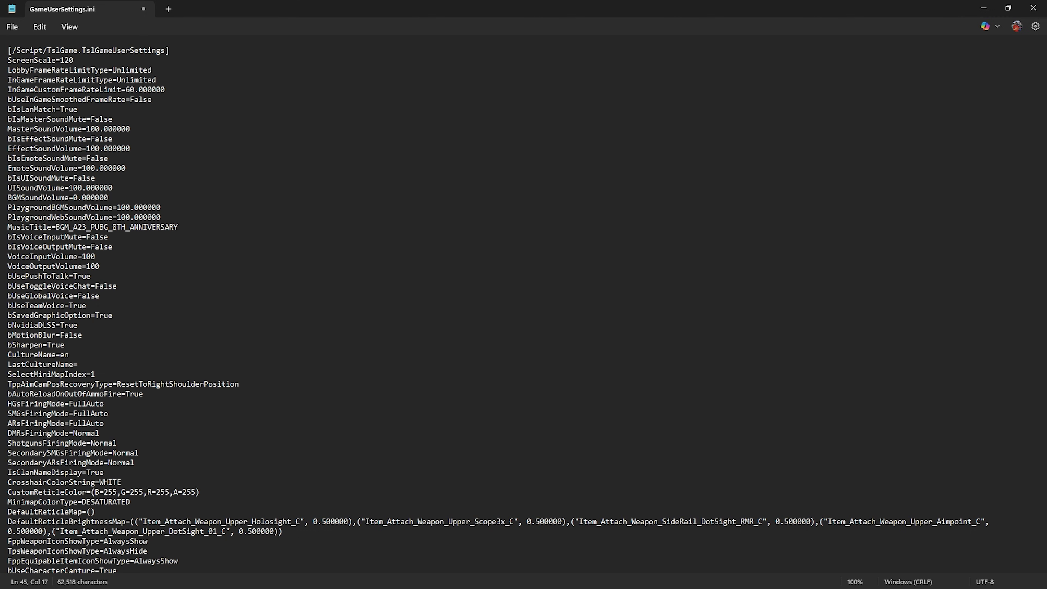
double_click(70, 335)
scroll(524, 305, "up", 5)
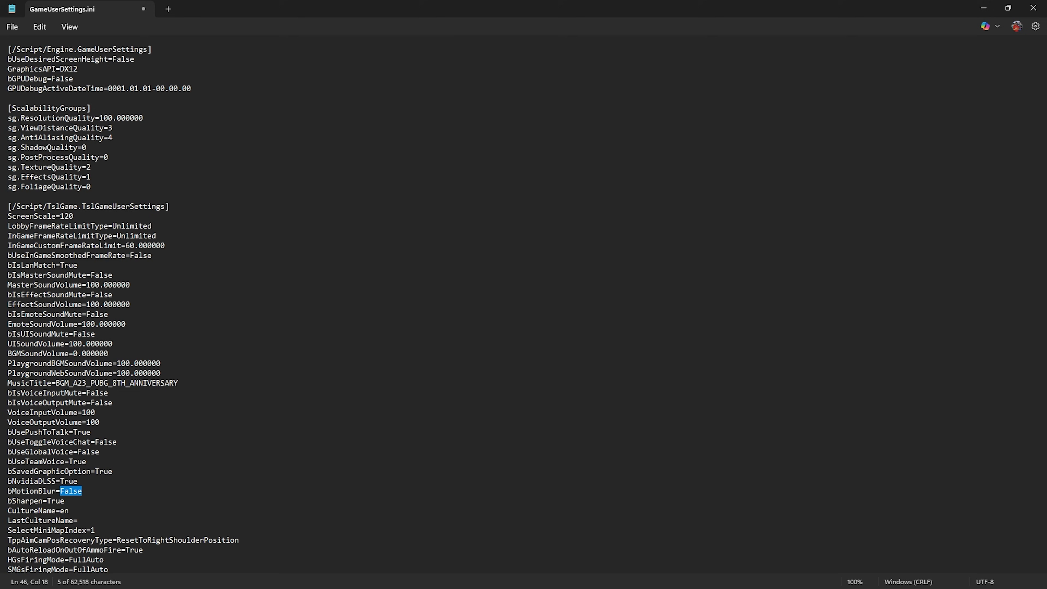